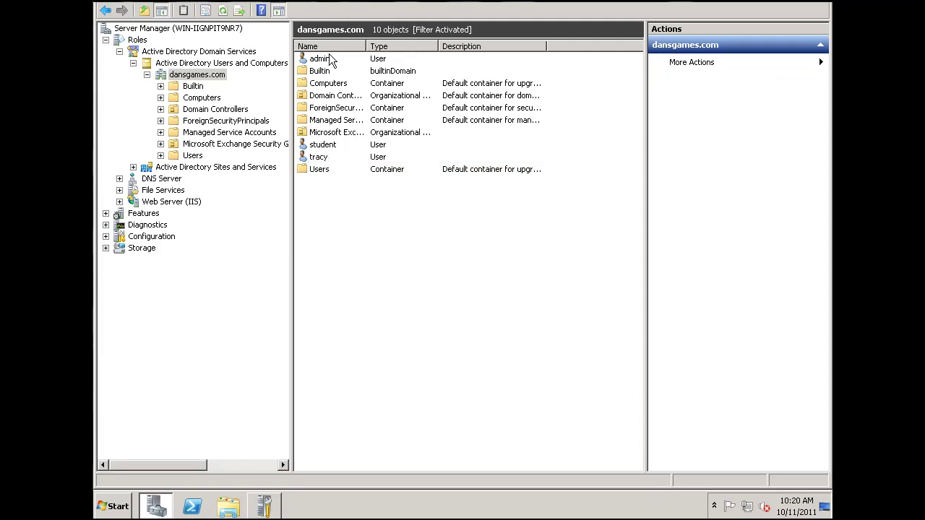
- In the admin user's group memberships, search for groups starting with "admin" and pick Administrators
click(322, 60)
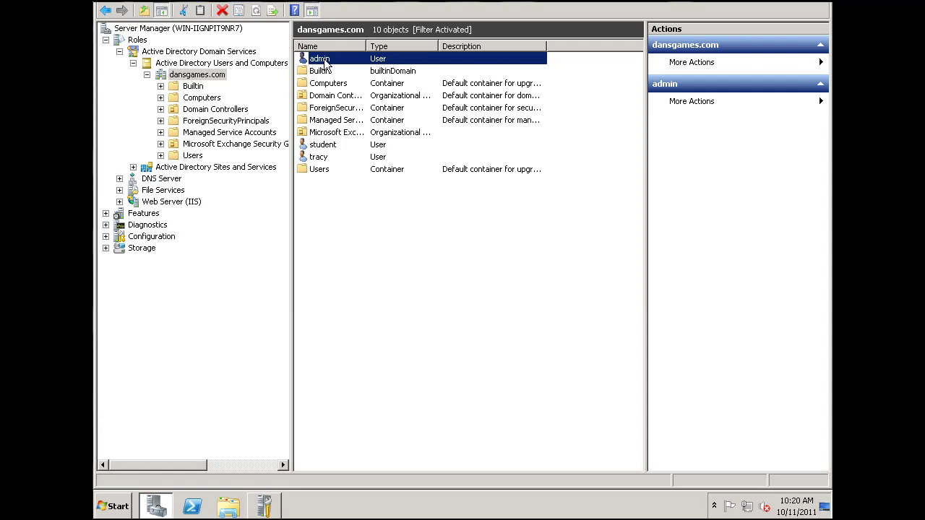
click(322, 60)
double_click(353, 55)
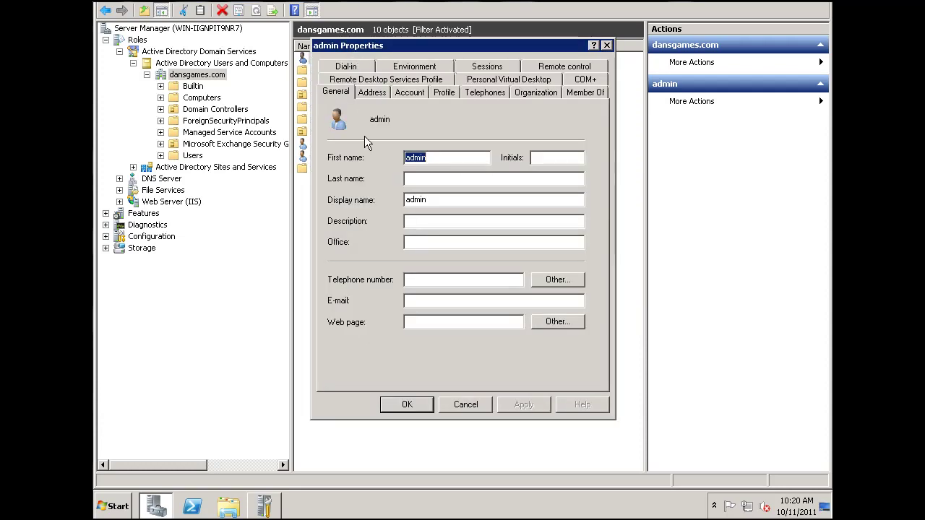
click(589, 93)
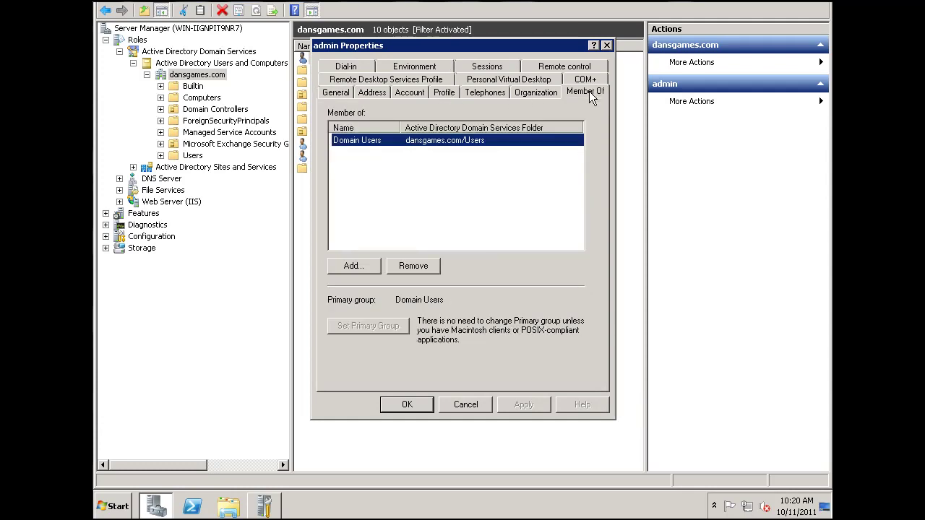
click(354, 265)
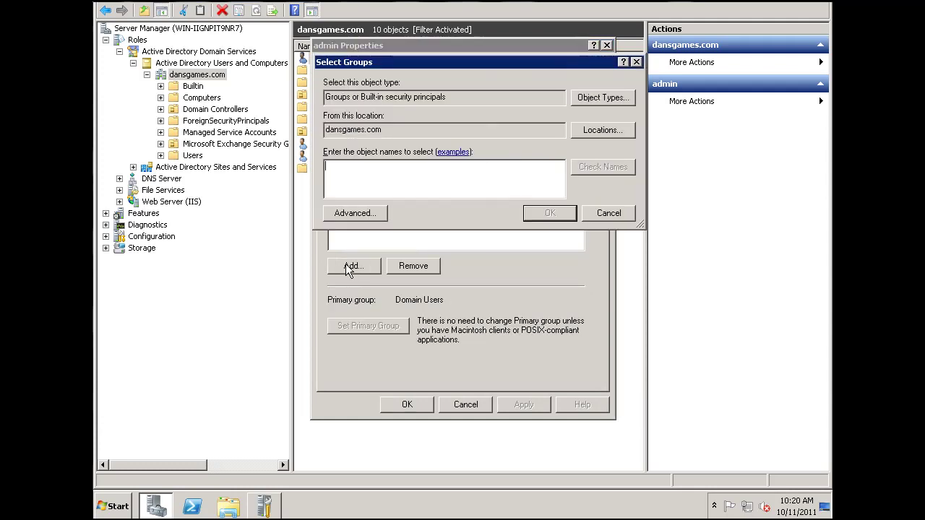
click(364, 217)
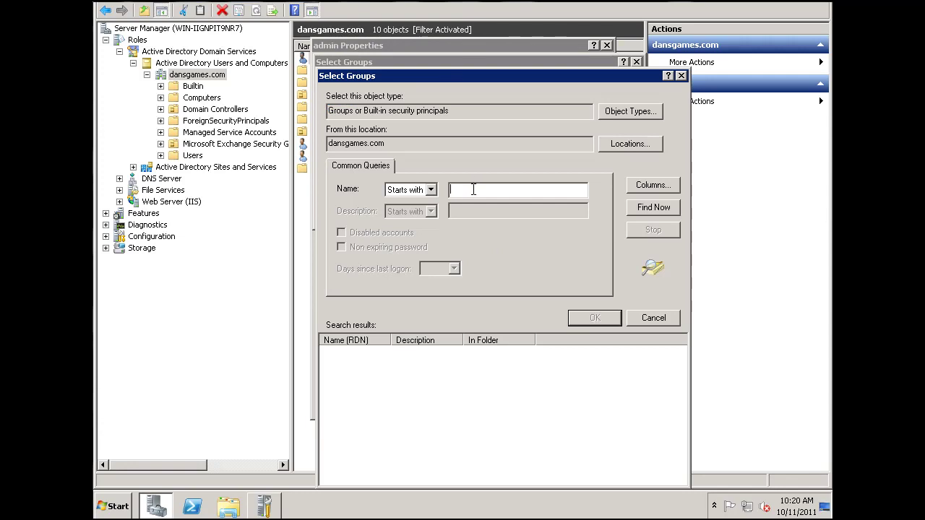
text(admin)
click(666, 206)
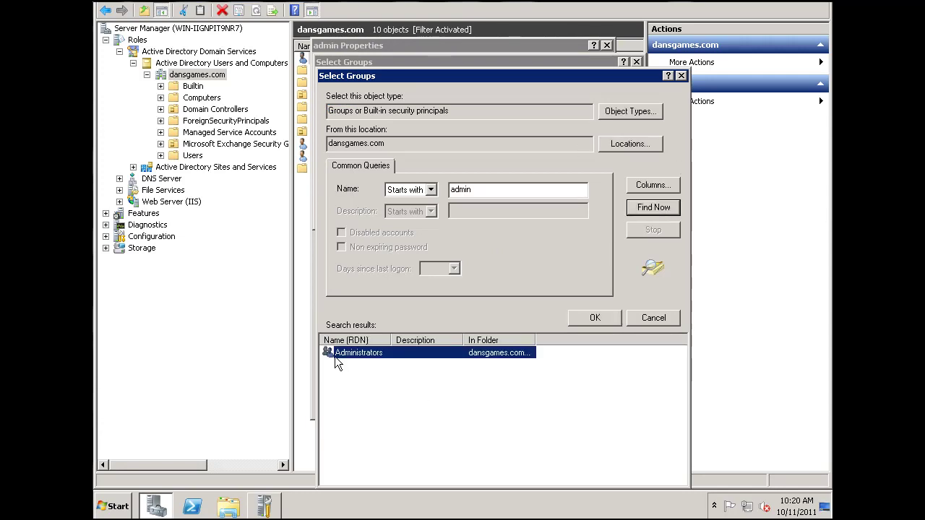
double_click(344, 352)
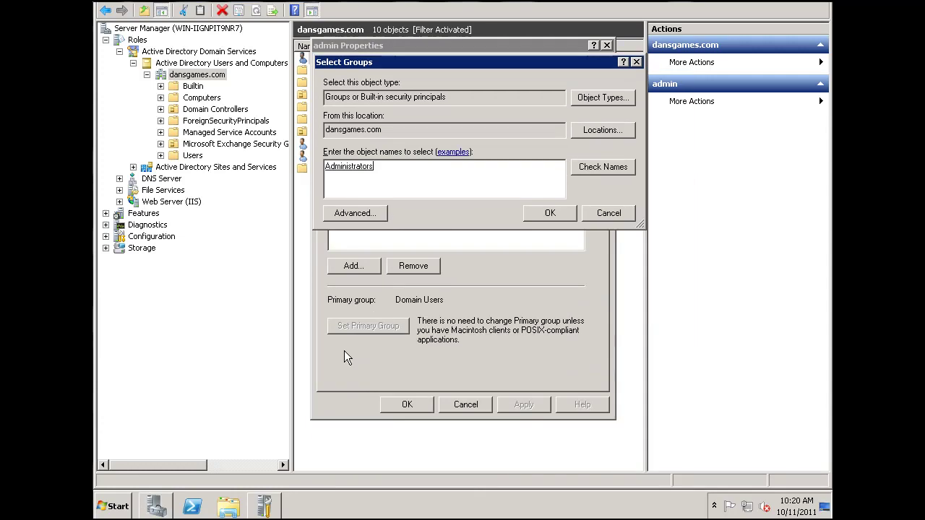
- Search for groups starting with "domain", pick Domain Admins as well, and save the admin user's new group memberships
click(354, 213)
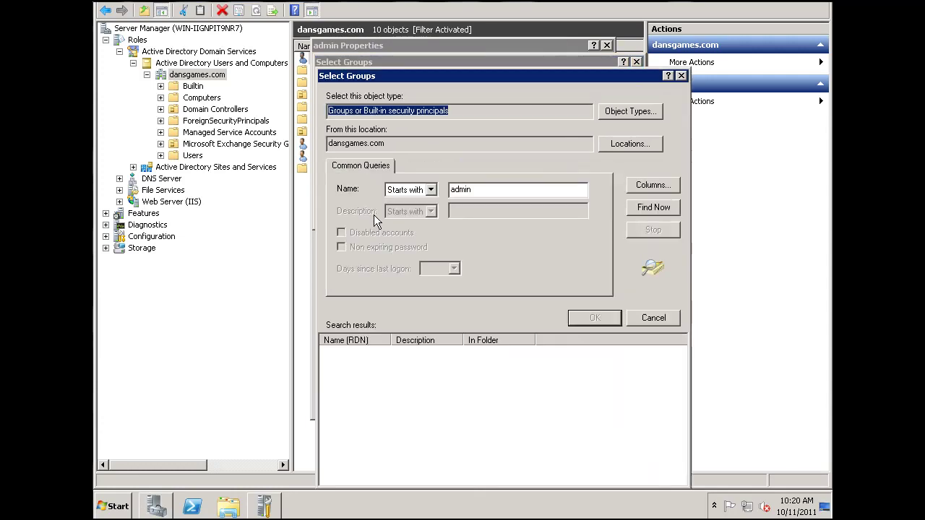
drag(499, 191, 429, 190)
text(domain)
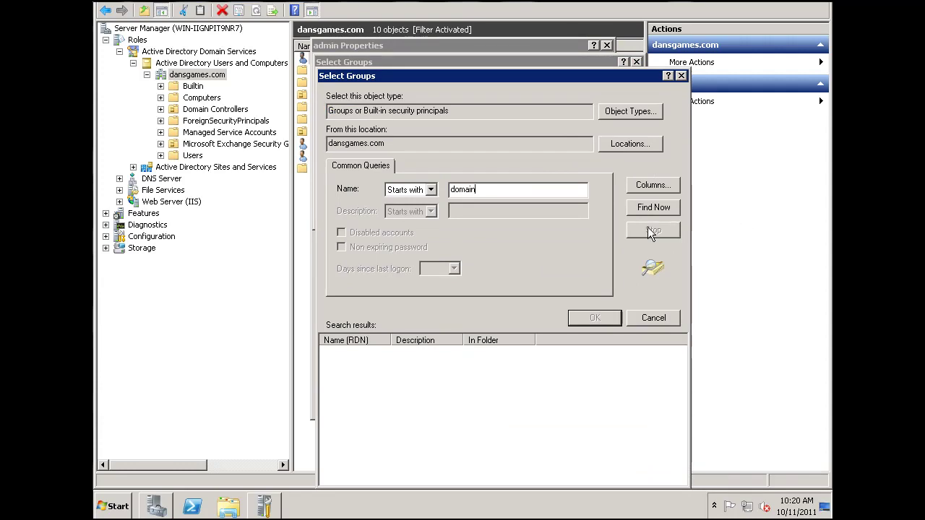
click(653, 212)
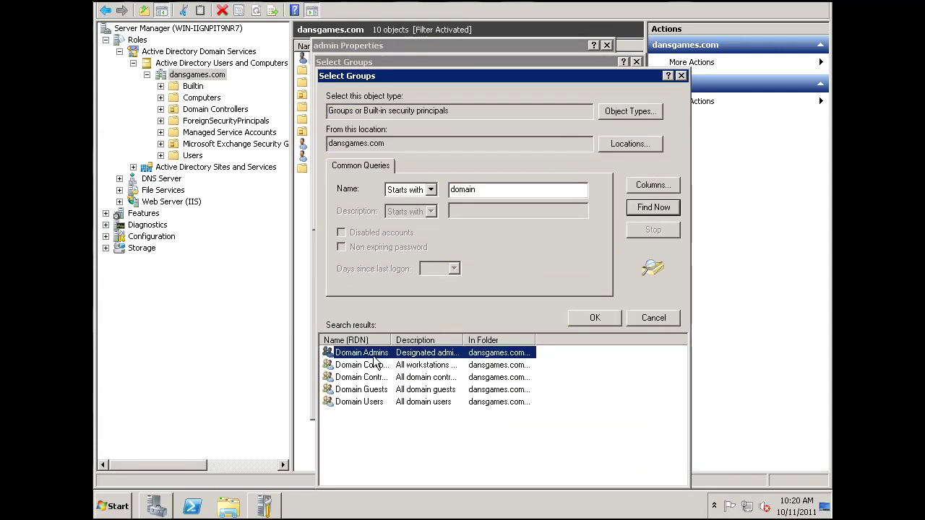
drag(391, 339, 445, 337)
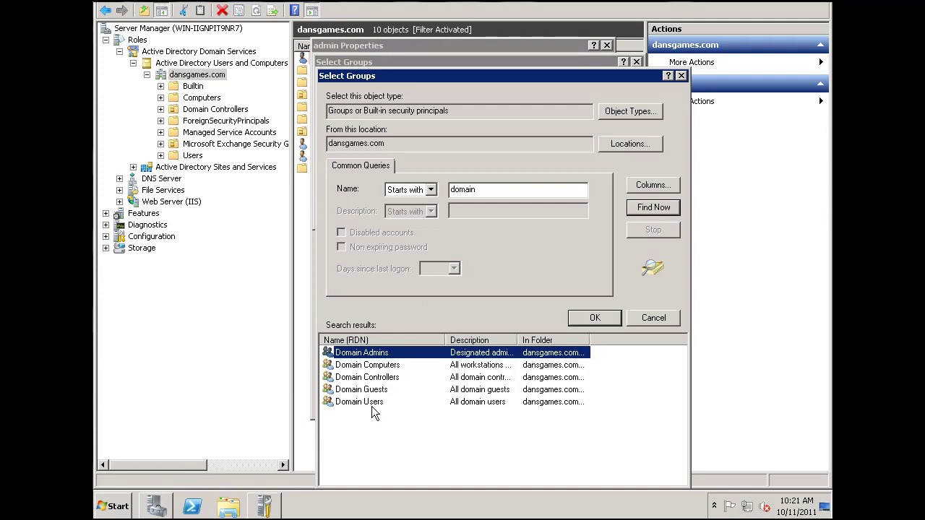
double_click(339, 353)
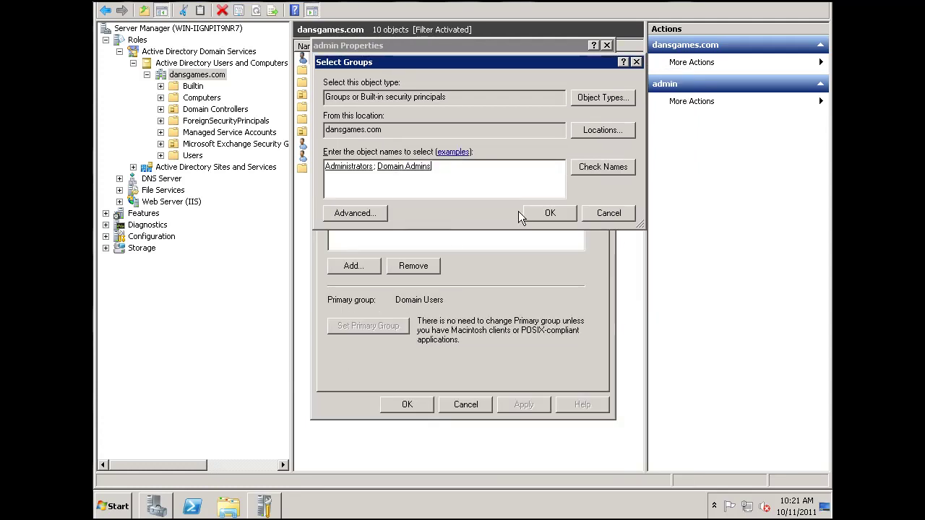
click(547, 211)
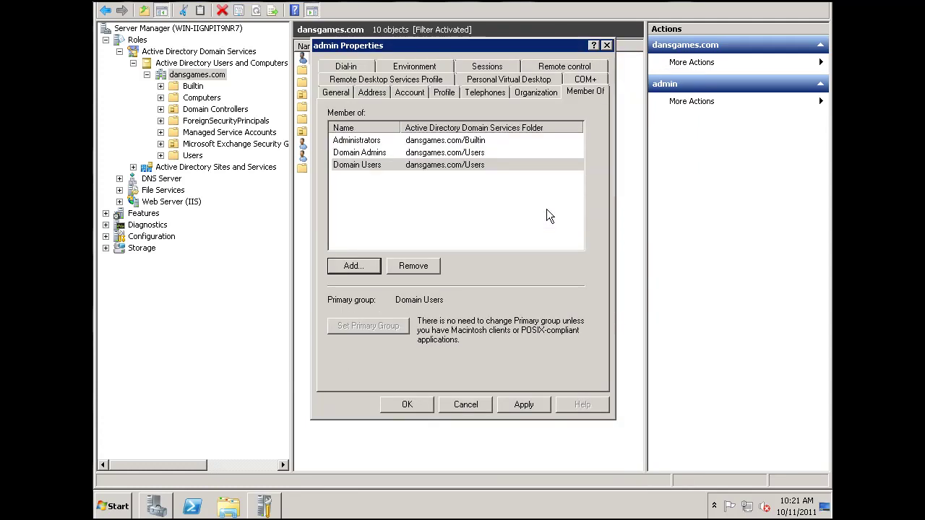
click(407, 404)
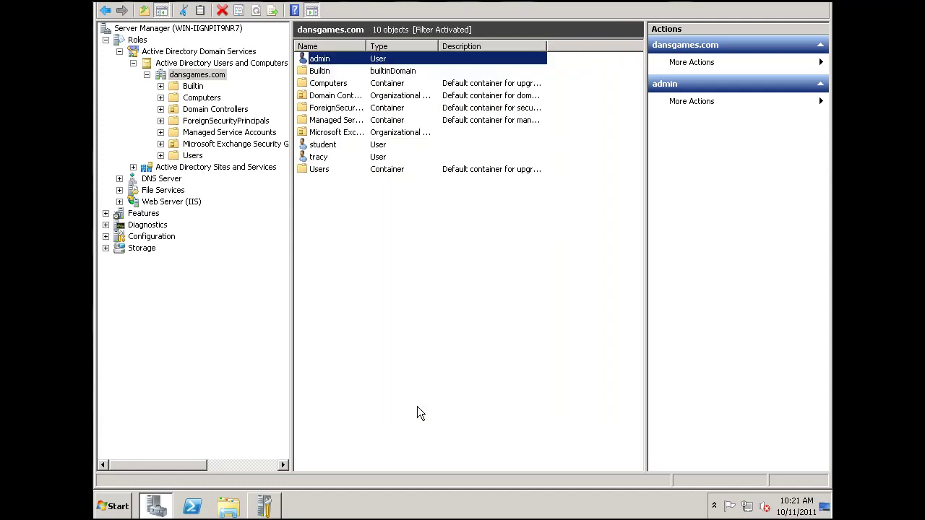
click(428, 262)
click(318, 61)
click(322, 146)
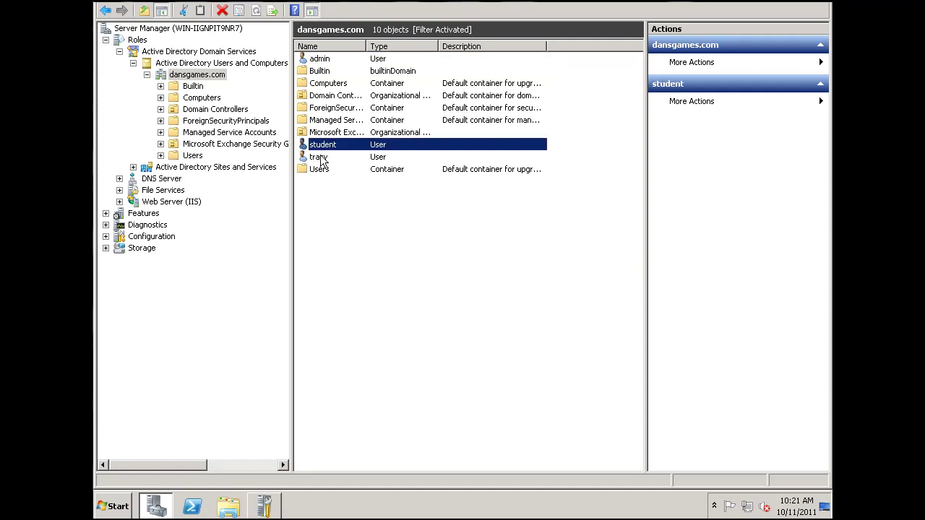
click(323, 157)
click(323, 148)
click(323, 157)
click(344, 301)
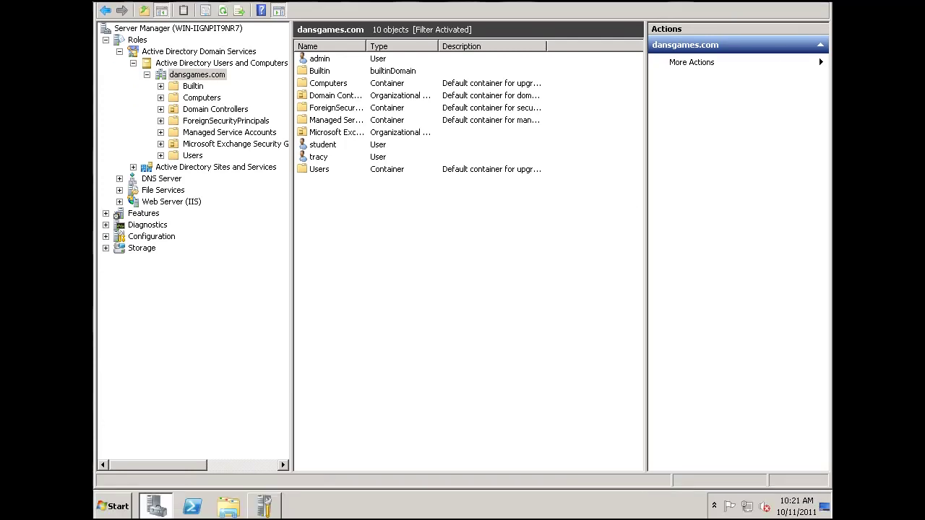
- Launch the Exchange Management Console and open the Microsoft Exchange On-Premises organization
click(116, 509)
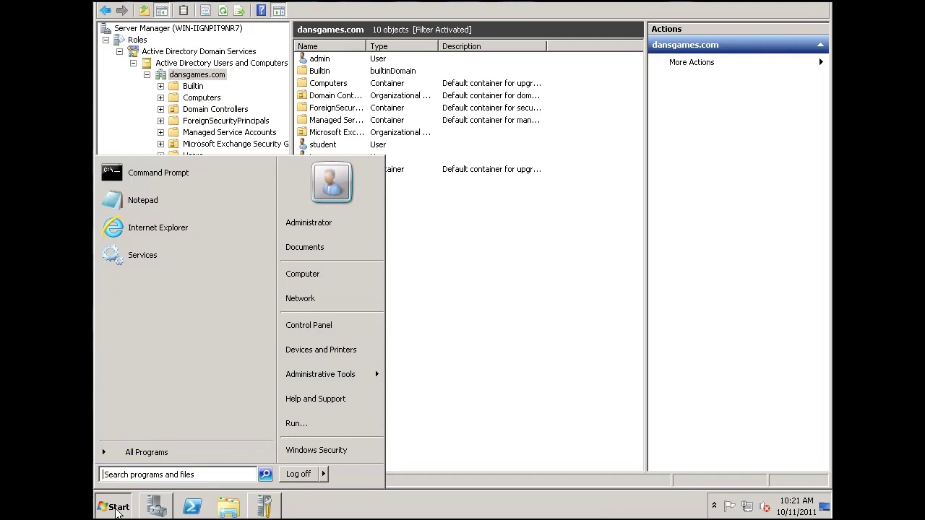
click(139, 455)
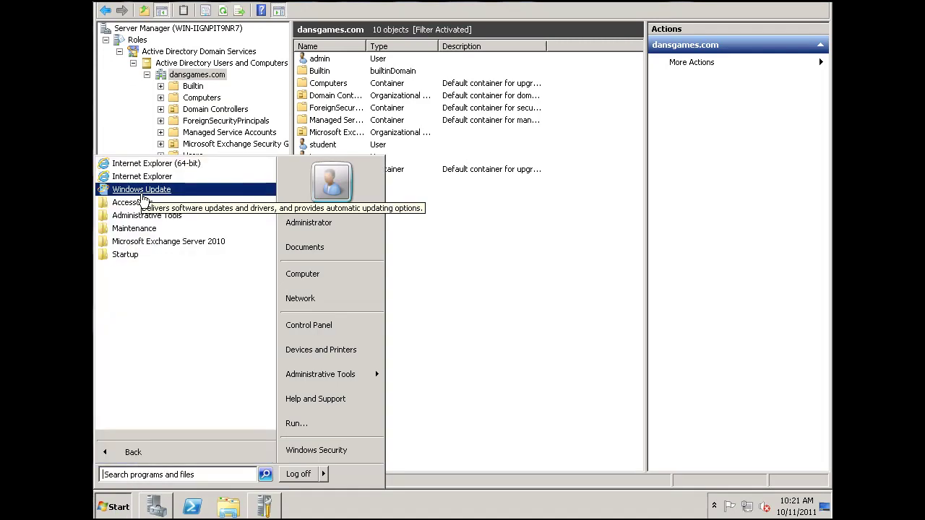
click(132, 244)
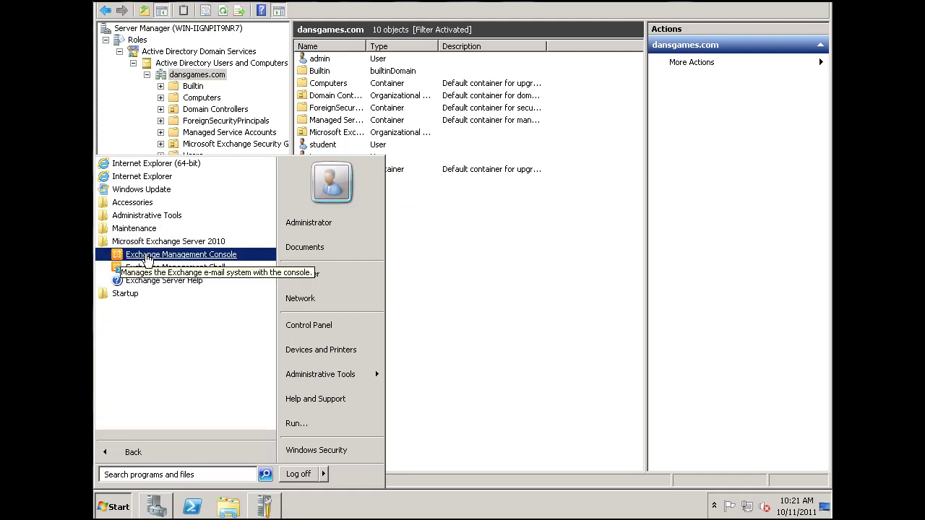
click(147, 256)
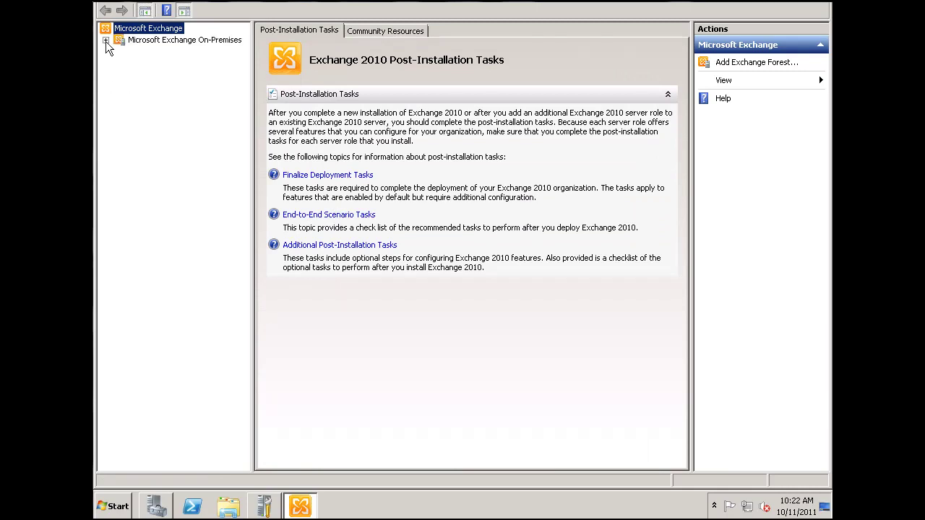
click(152, 42)
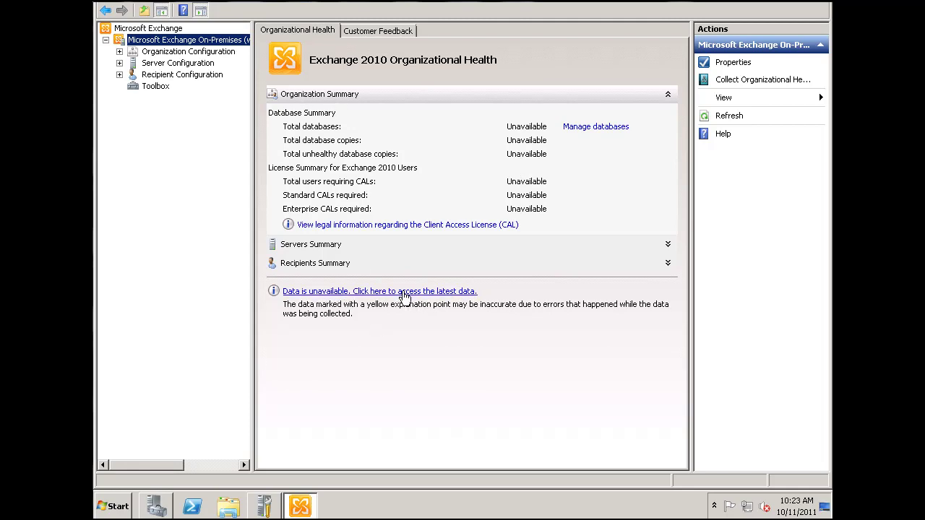
- Collect the organizational health data immediately and expand the Servers Summary and Recipients Summary
click(402, 292)
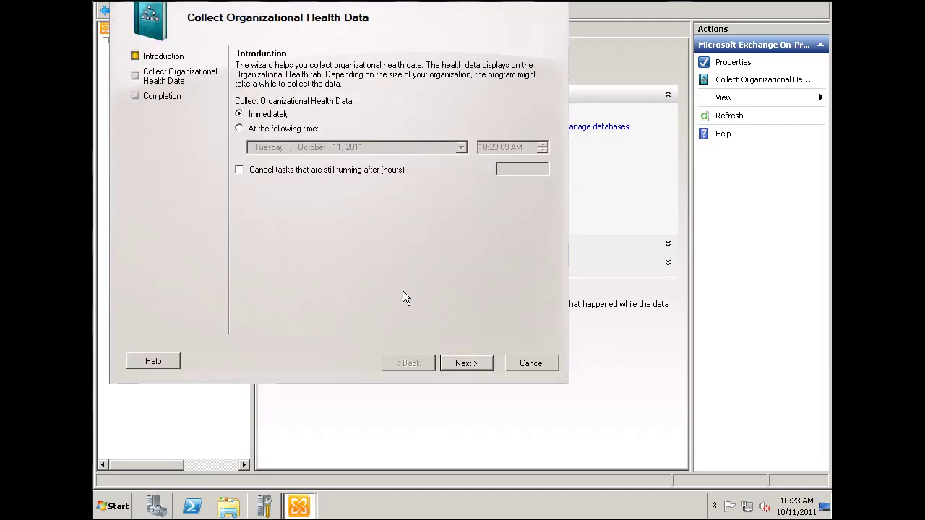
click(470, 362)
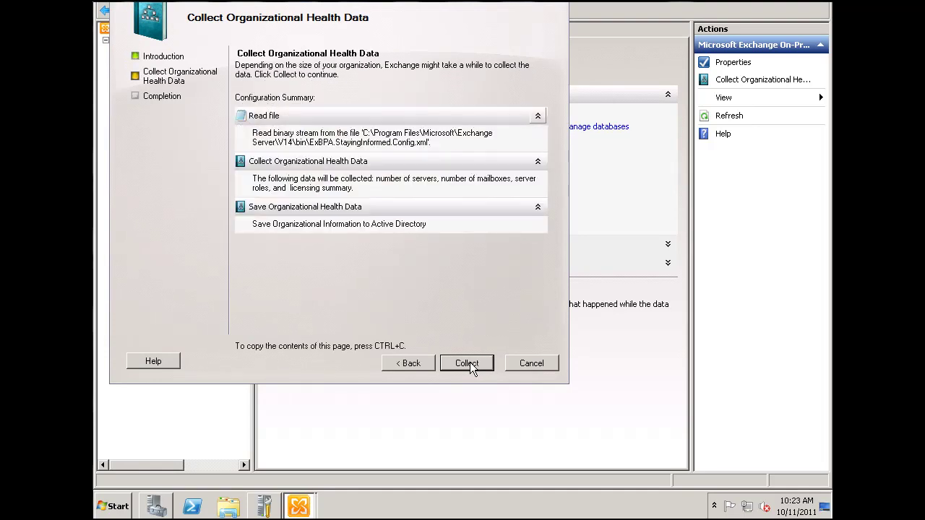
click(470, 362)
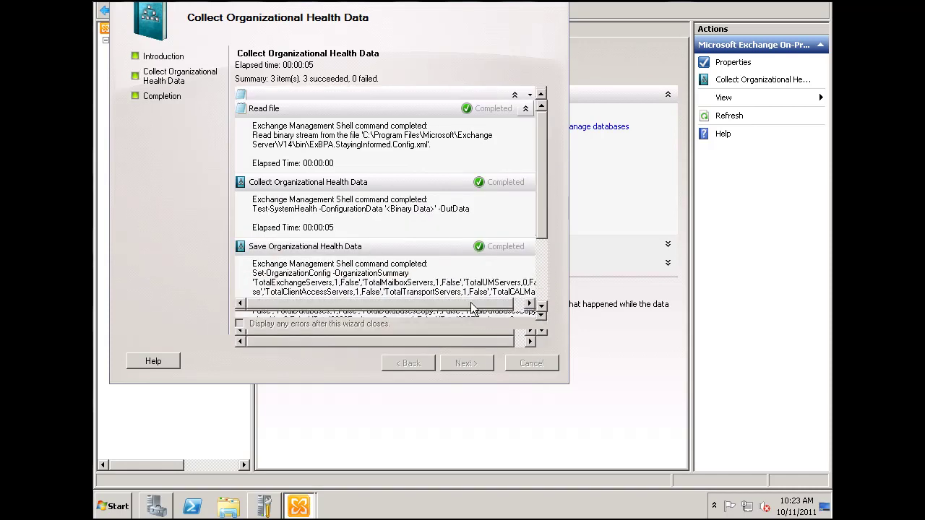
click(490, 364)
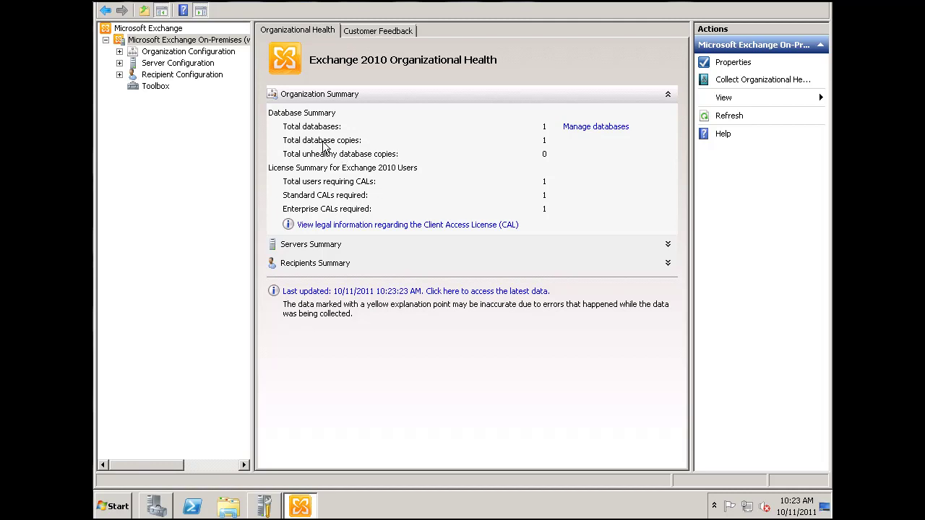
click(668, 245)
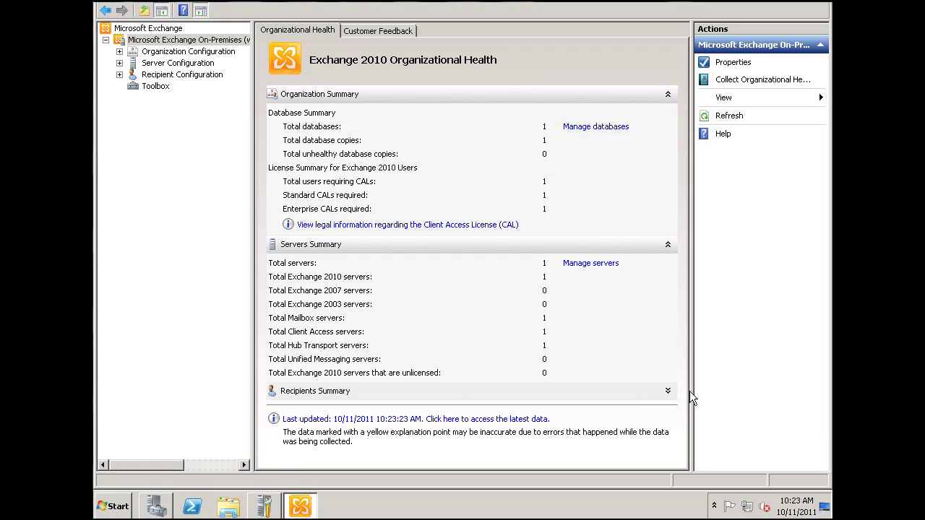
click(667, 392)
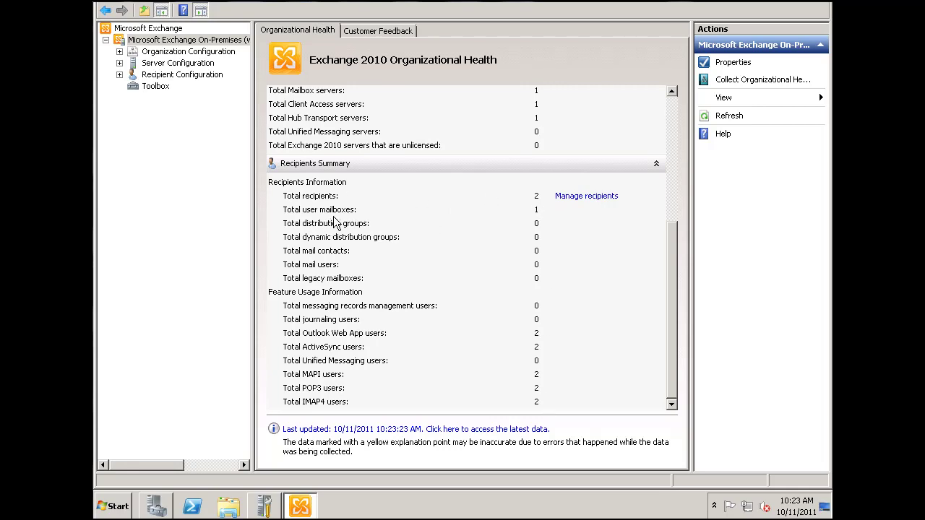
- Open the Mailbox list under Recipient Configuration
click(120, 75)
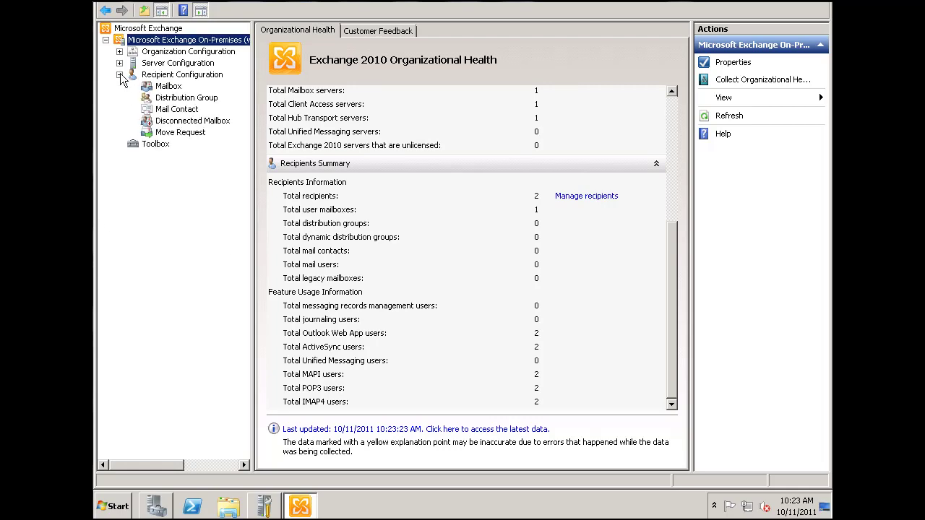
click(165, 87)
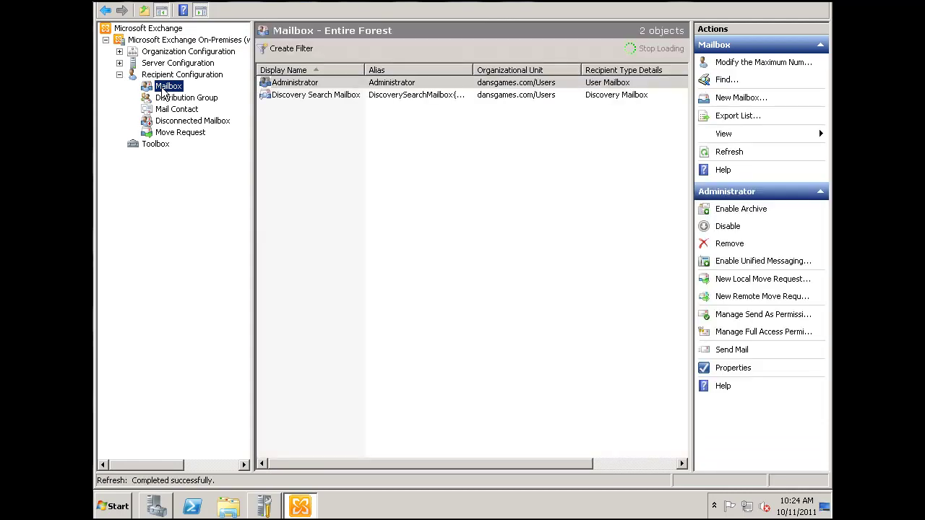
click(403, 191)
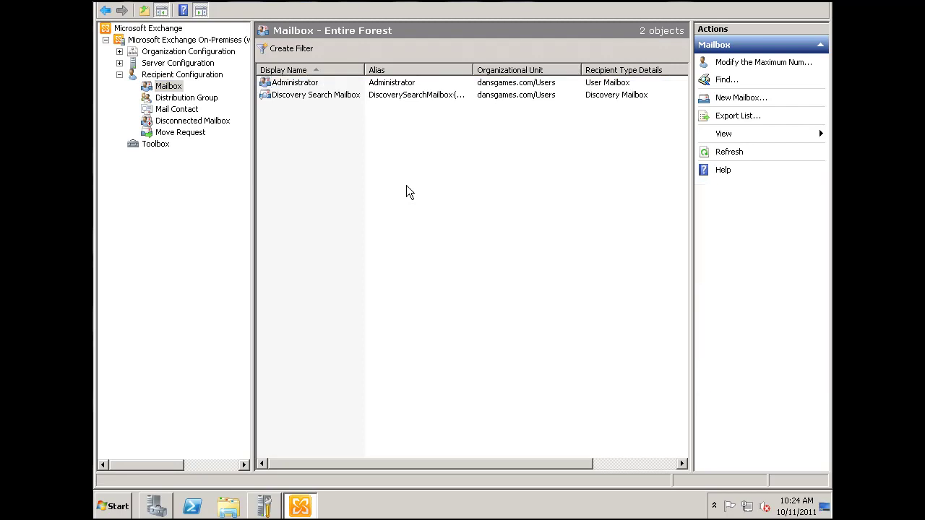
right_click(406, 191)
click(372, 200)
- Start a new User Mailbox for existing users and add the admin account from dansgames.com
click(751, 101)
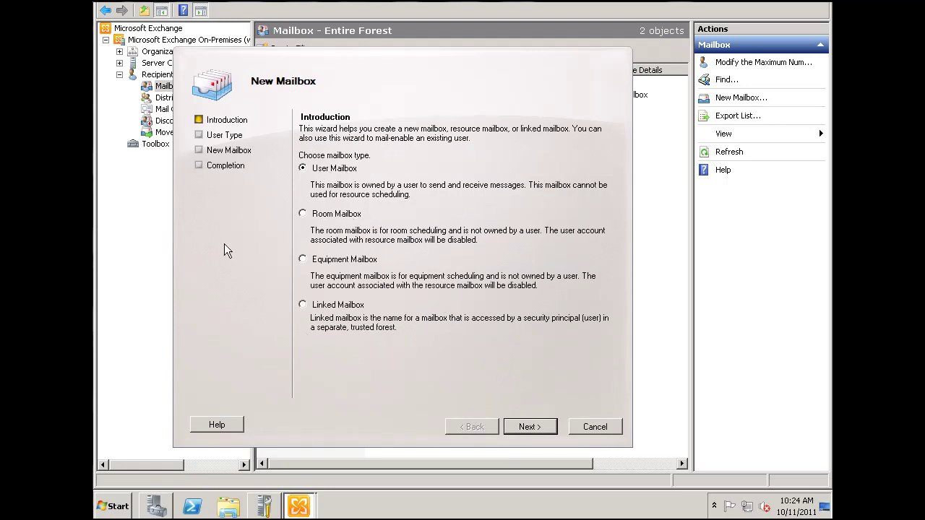
click(527, 428)
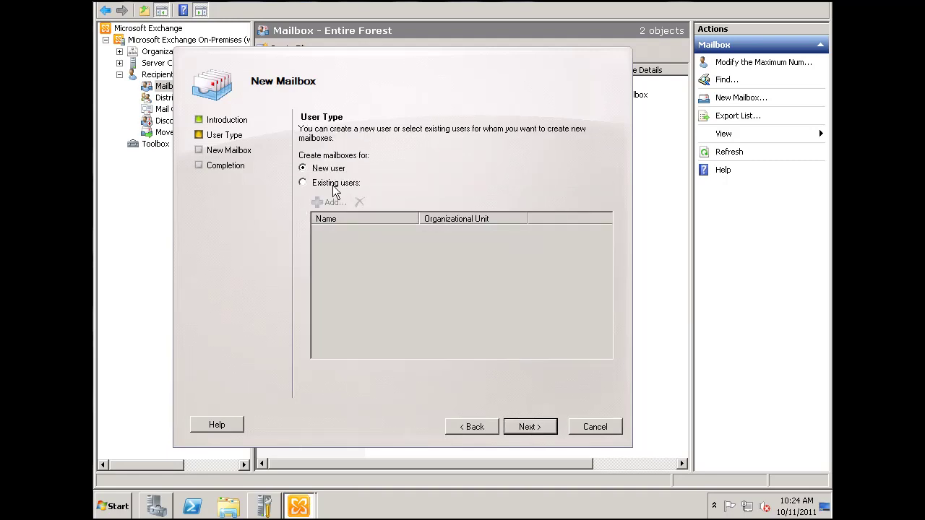
click(303, 184)
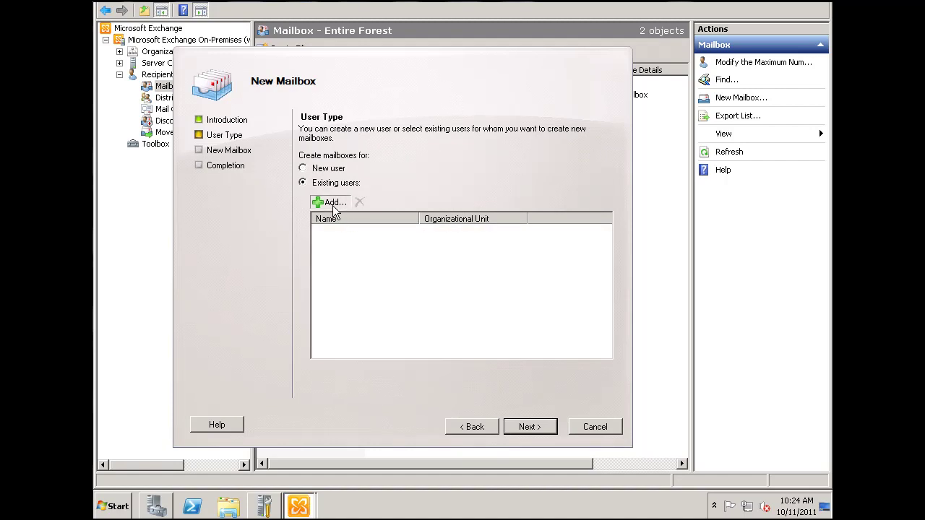
click(331, 202)
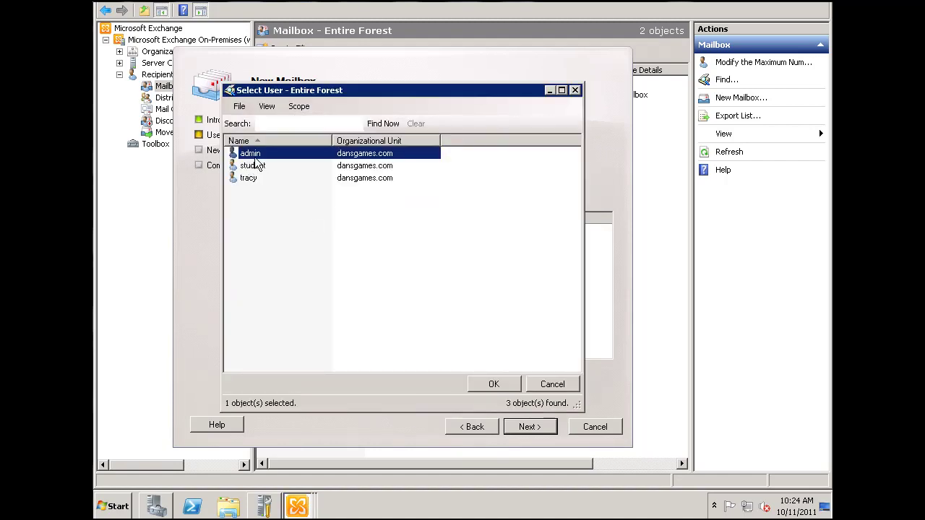
click(488, 384)
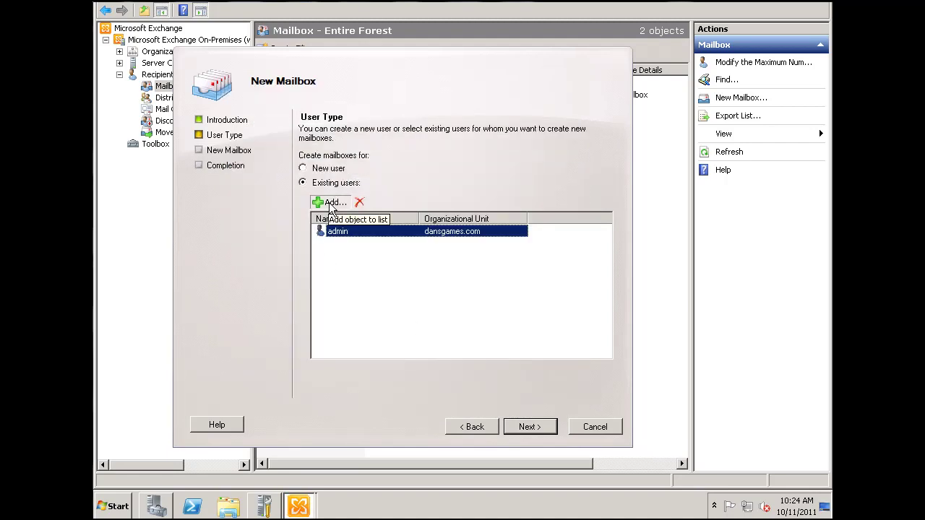
- Add the student account and the remaining unlisted dansgames.com user to the existing users receiving mailboxes
click(252, 166)
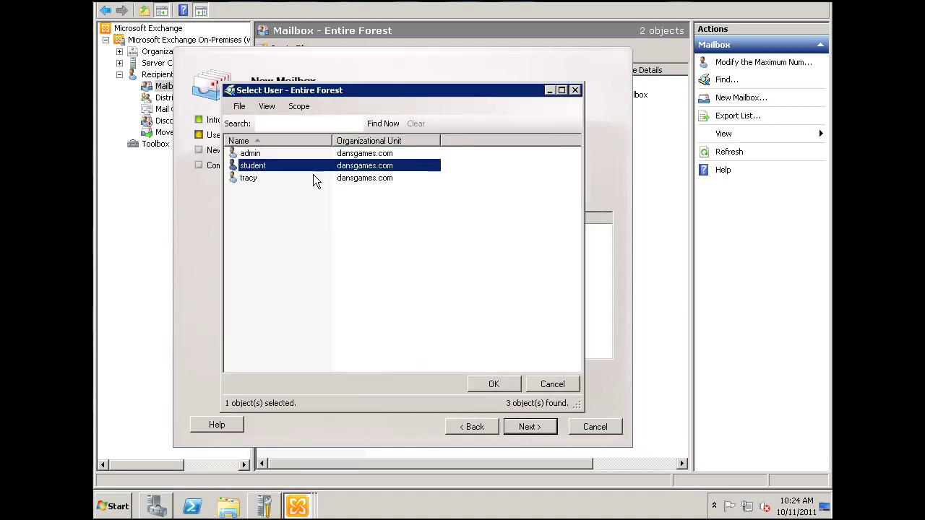
click(492, 384)
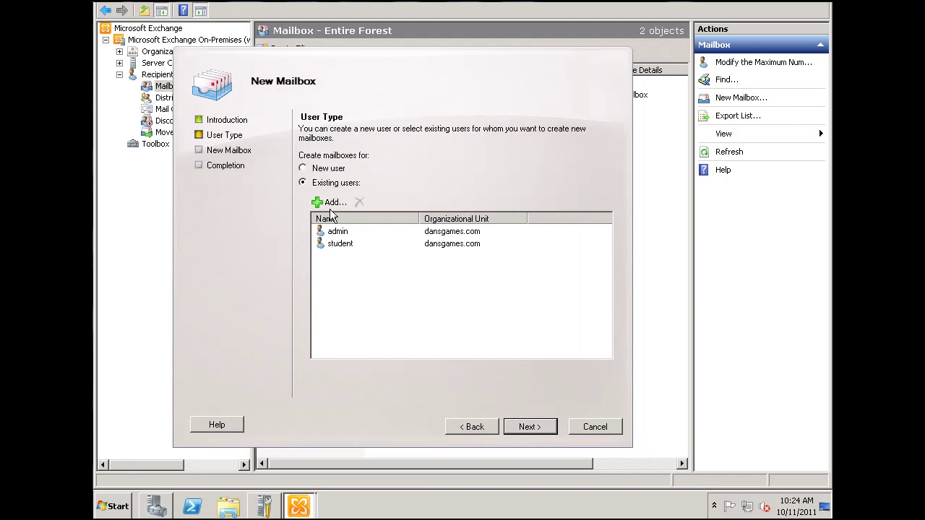
click(331, 203)
click(248, 180)
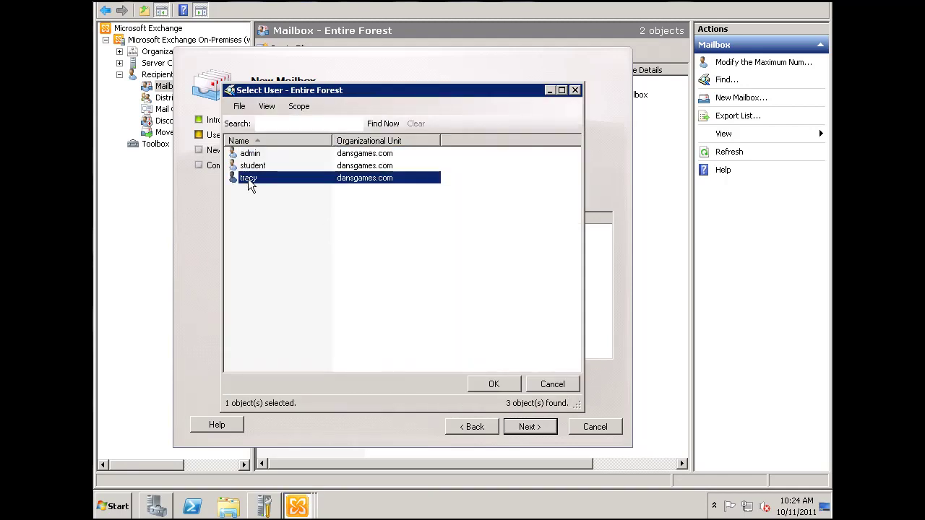
click(493, 383)
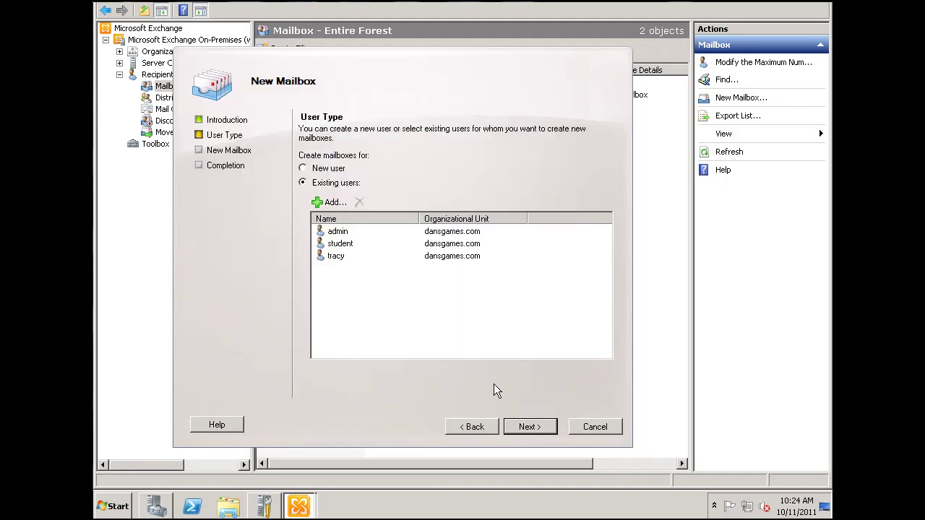
- Keep the default mailbox settings, create mailboxes for the listed users and finish the wizard
click(527, 427)
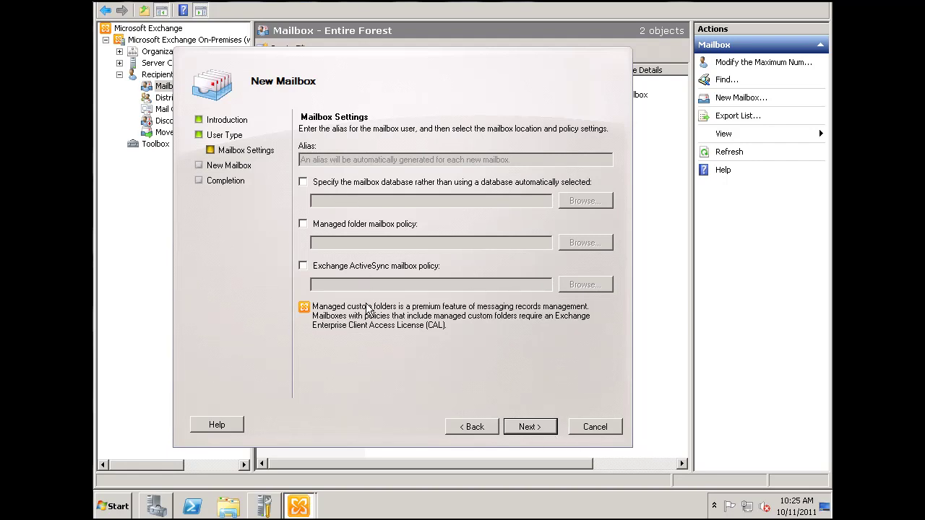
click(532, 429)
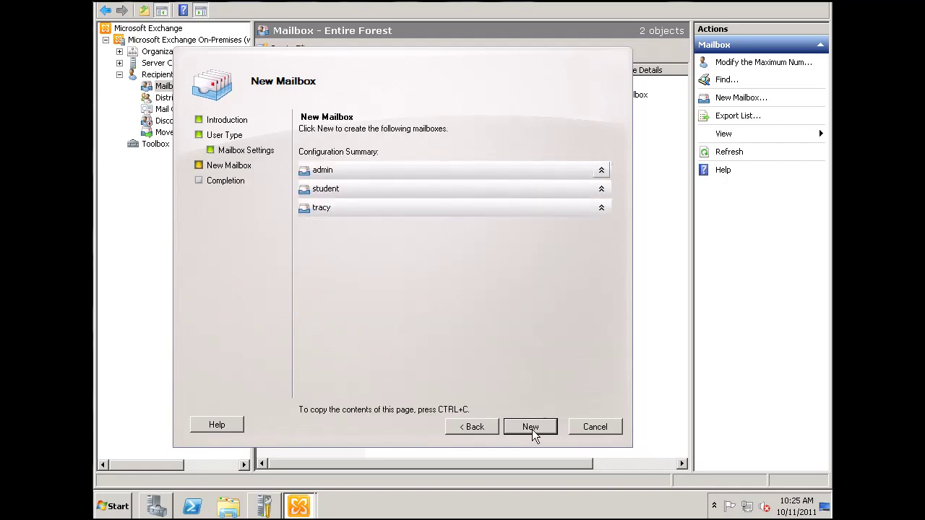
click(539, 427)
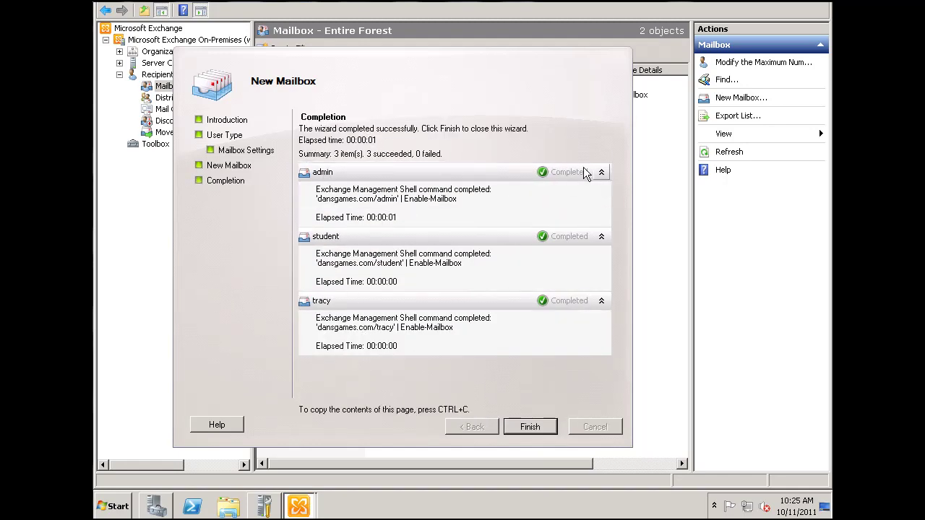
click(540, 427)
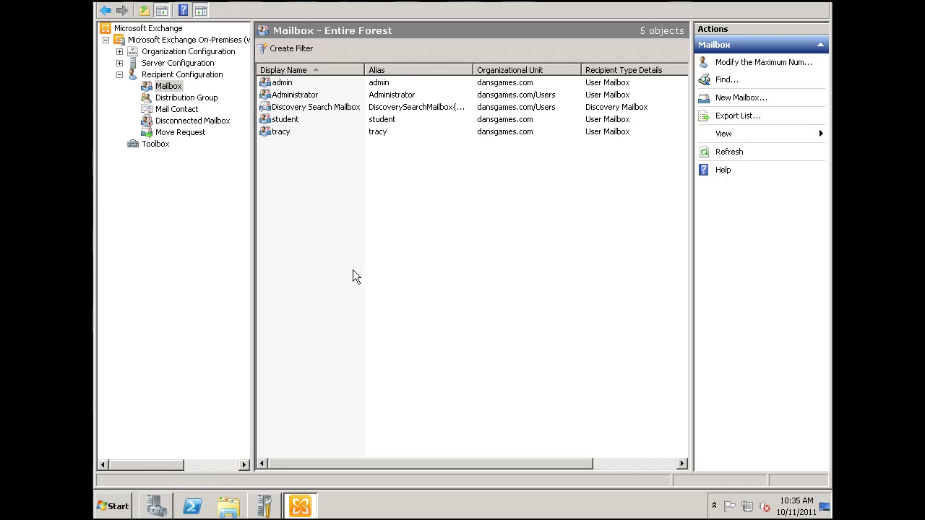
- Switch to the Notepad list of mail protocol ports and highlight the port of the HTTP entry
mouse_move(204, 514)
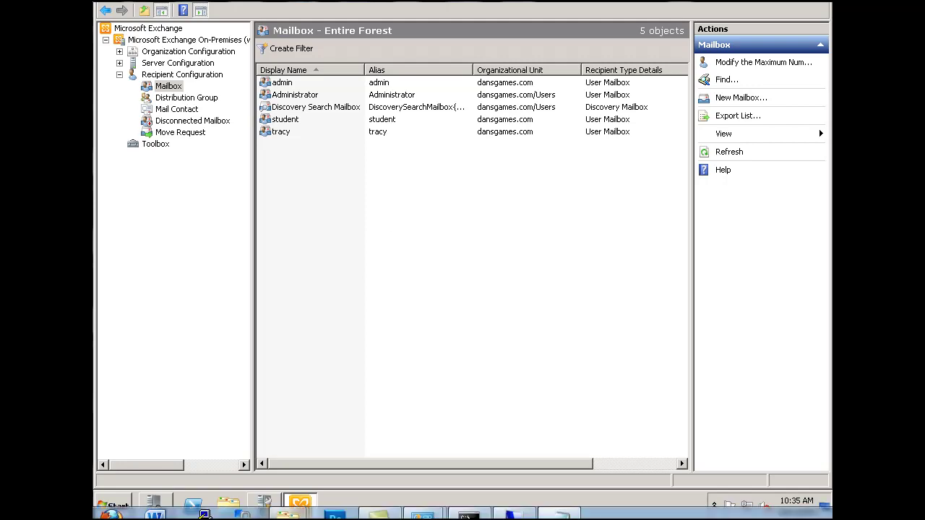
click(513, 514)
drag(468, 55, 523, 33)
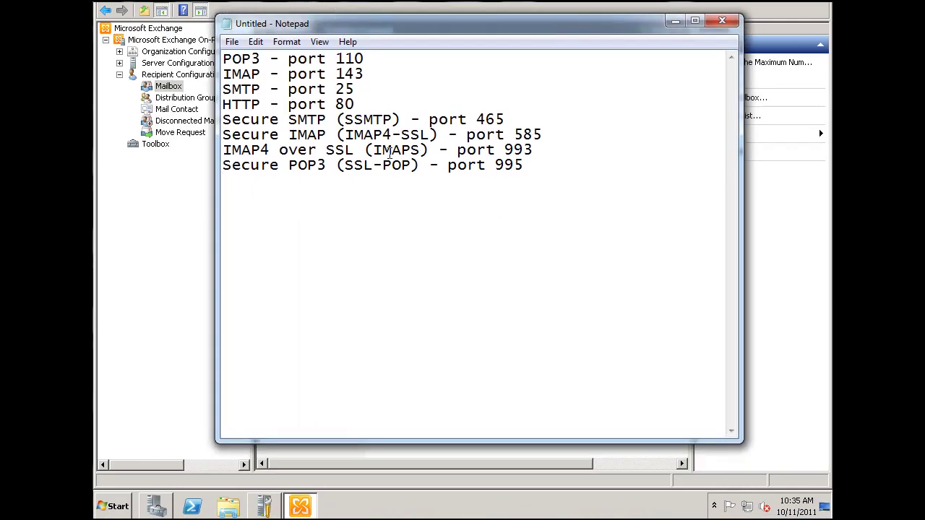
drag(471, 26, 463, 25)
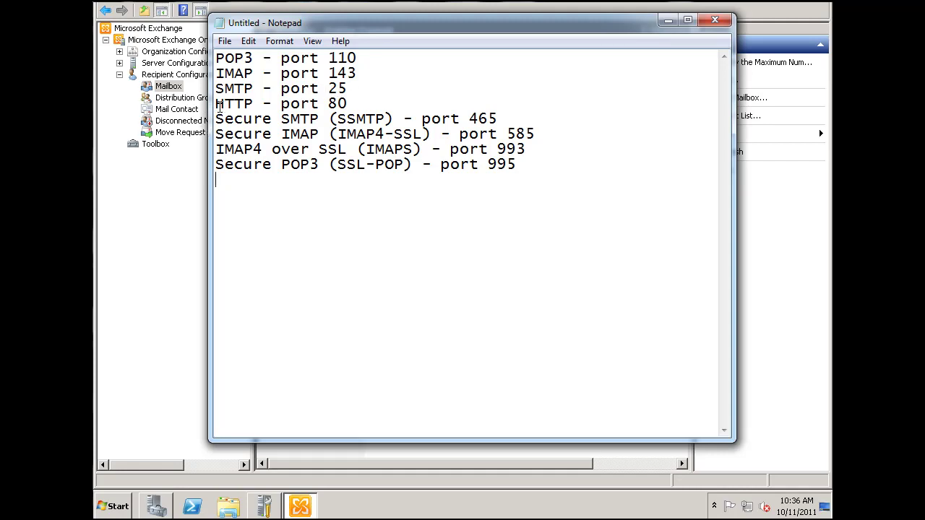
drag(347, 103, 273, 103)
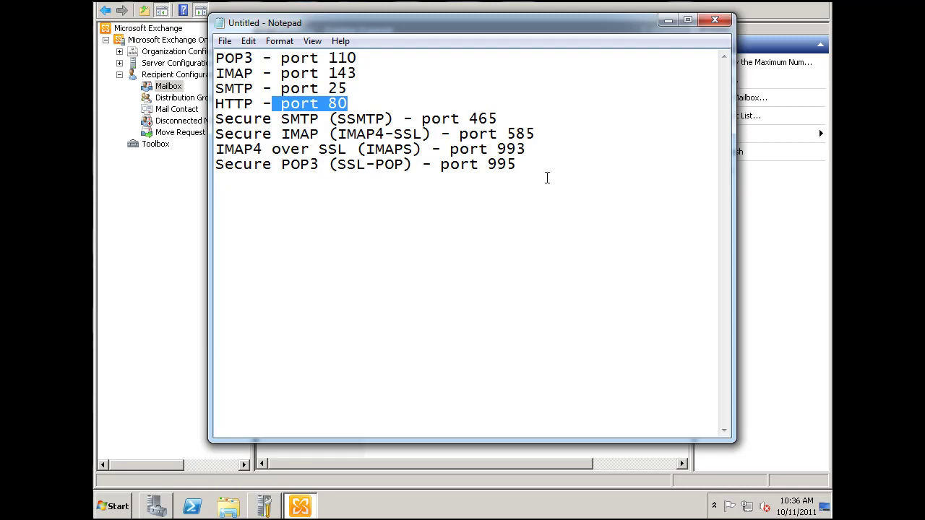
- Open a Command Prompt on the server and set its font size to 12 x 16
click(116, 505)
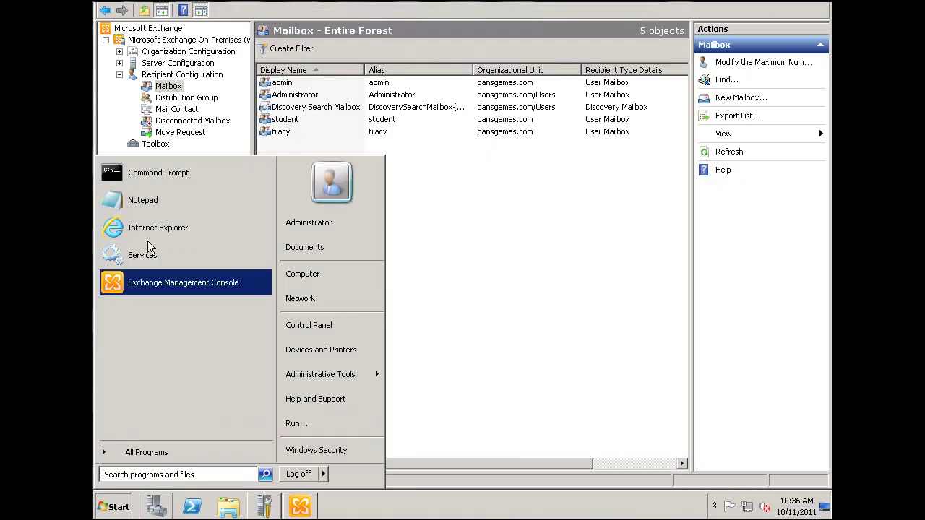
click(179, 179)
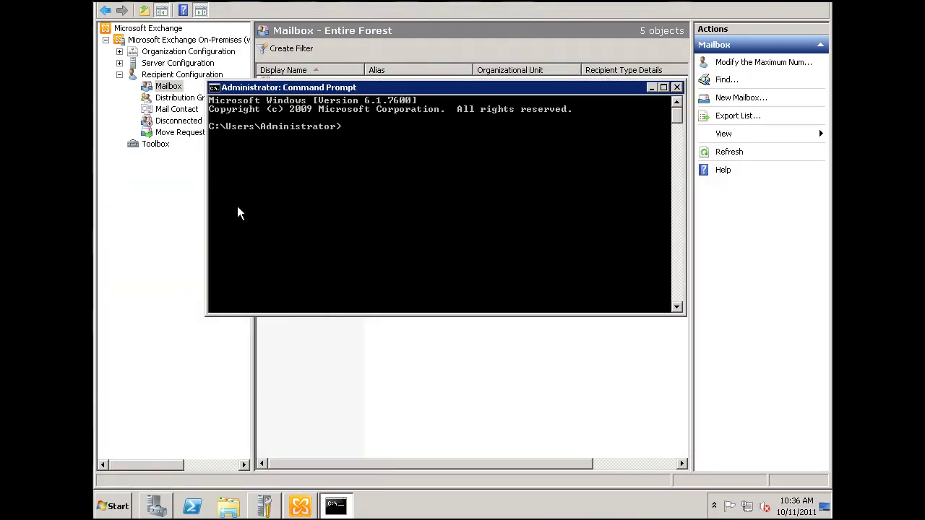
right_click(230, 89)
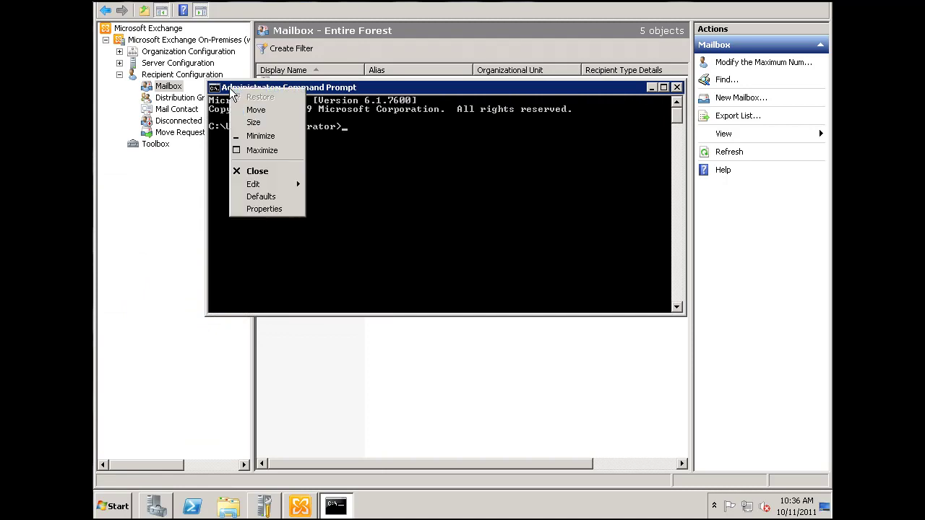
click(269, 207)
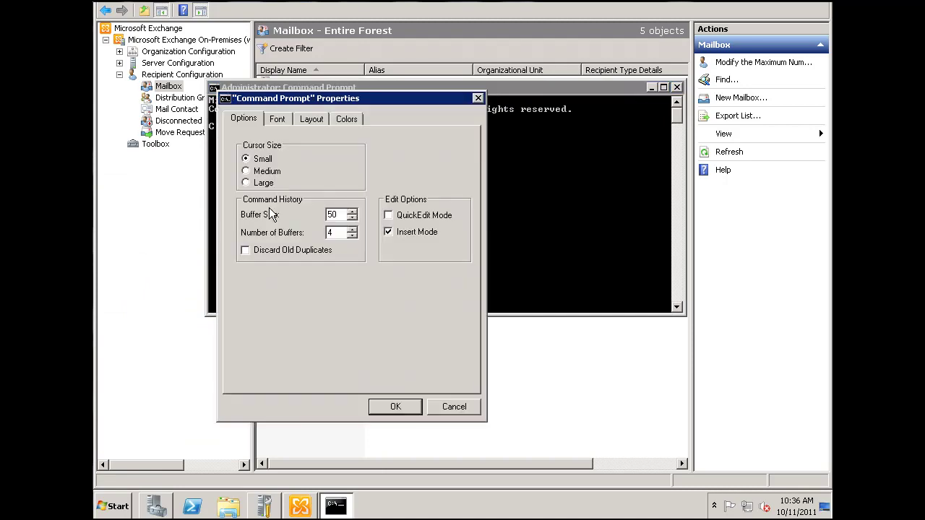
click(274, 120)
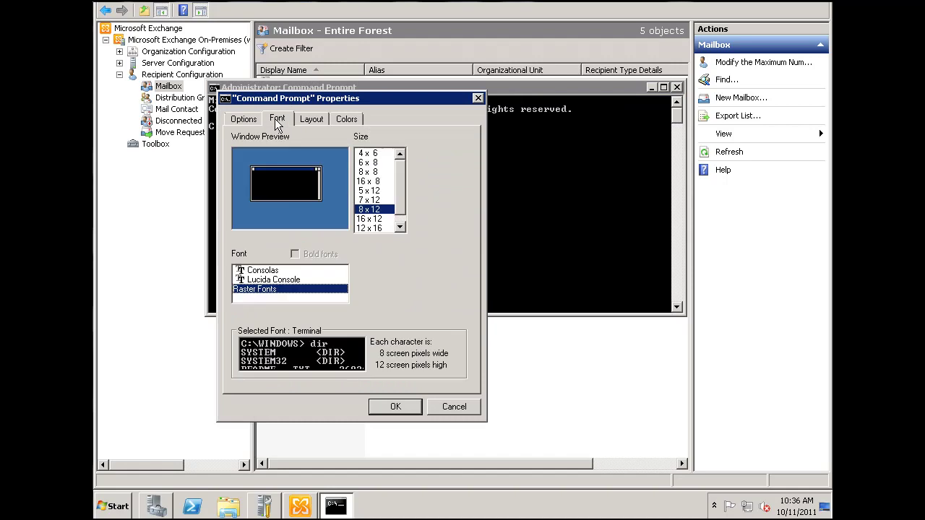
click(369, 228)
click(393, 407)
drag(529, 88, 481, 78)
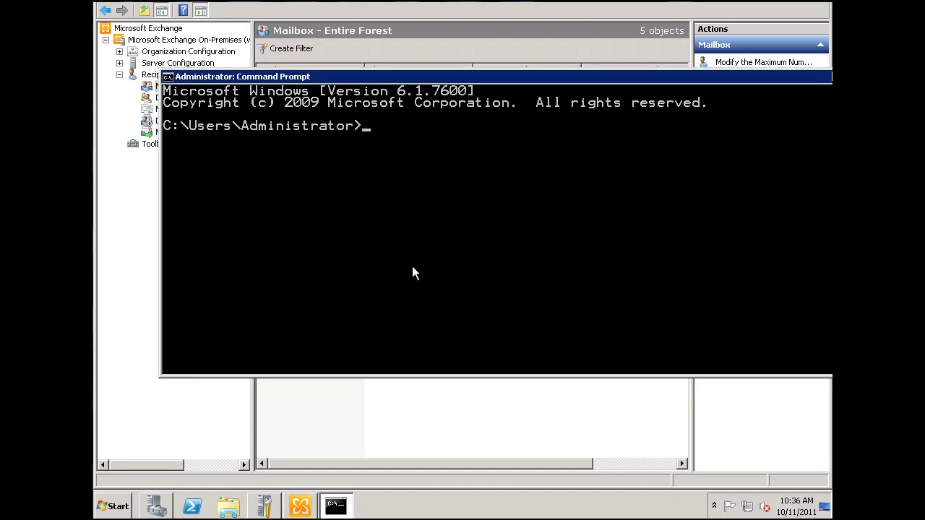
- List the server's active connections with netstat -an |more and compare the listening ports with the Notepad list
text(net)
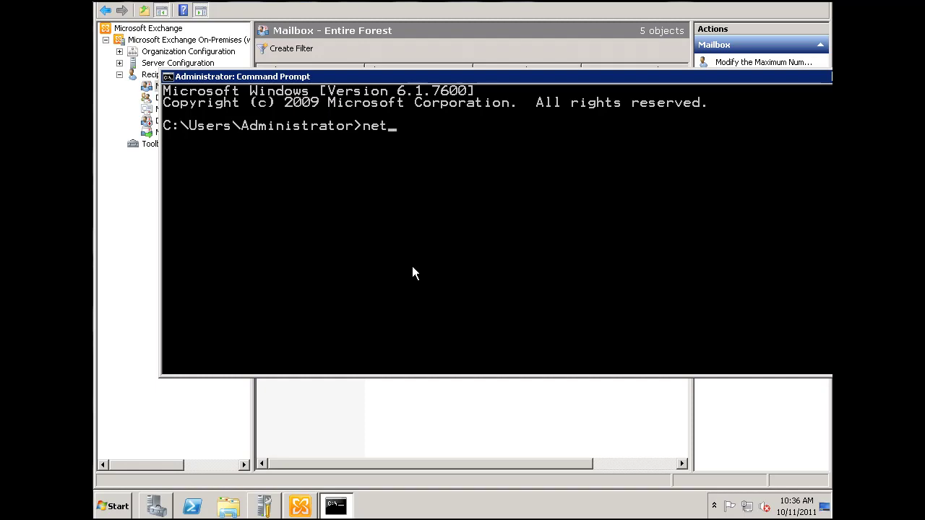
text(stat -an |more)
key(Return)
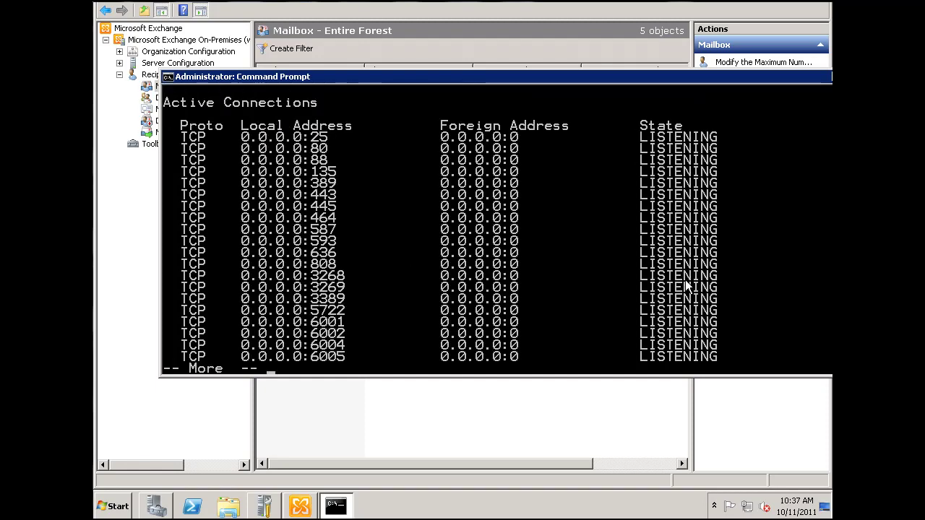
drag(673, 78, 635, 71)
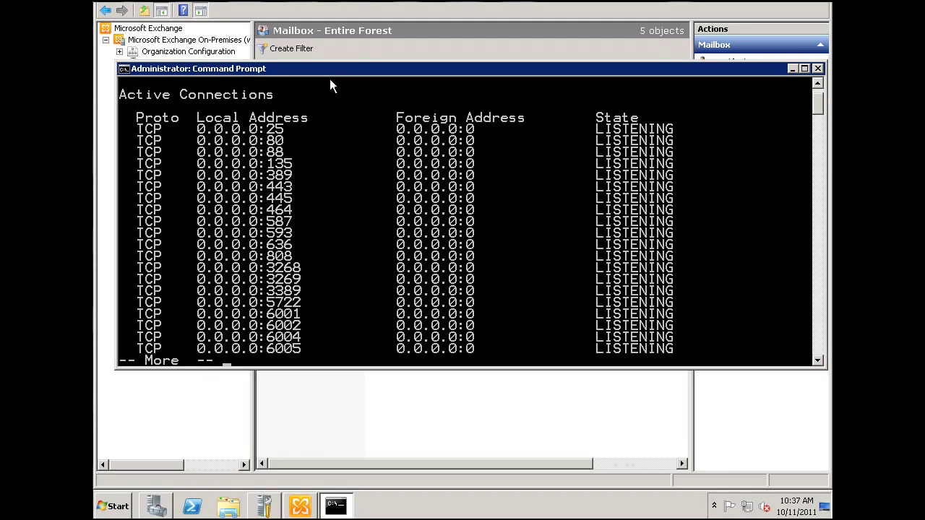
drag(325, 72, 319, 122)
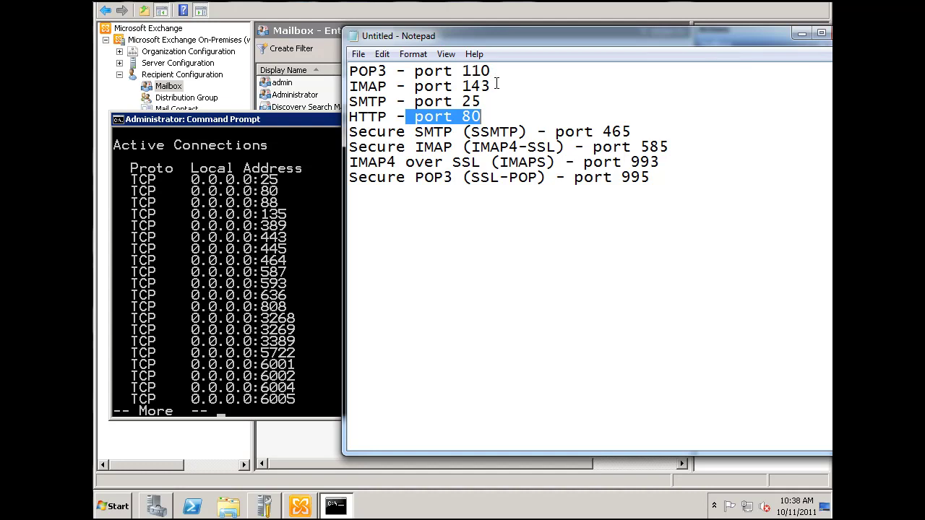
click(821, 34)
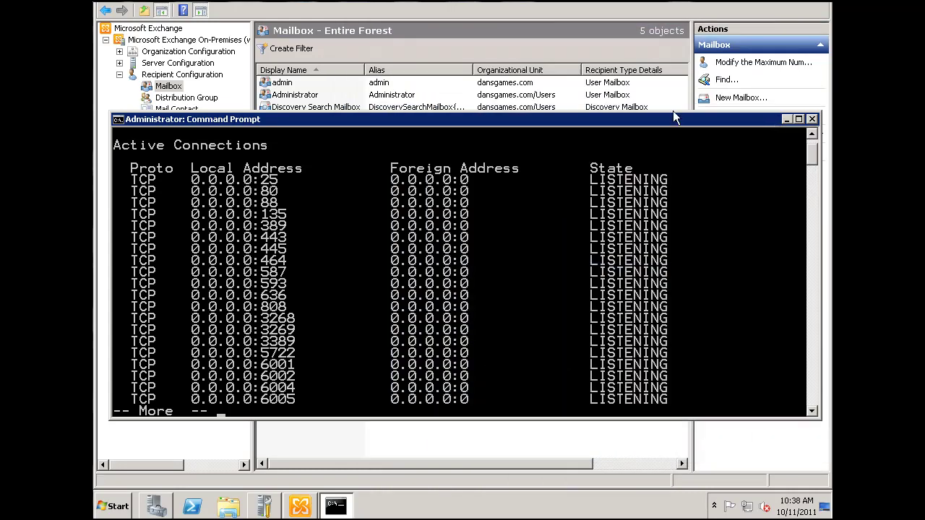
click(786, 120)
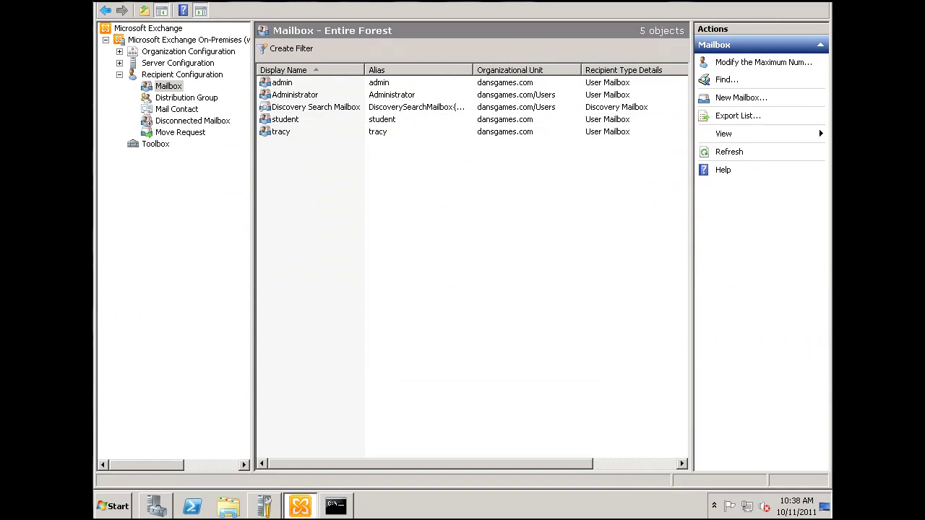
- Open Windows Firewall with Advanced Security and show its inbound rules
click(112, 506)
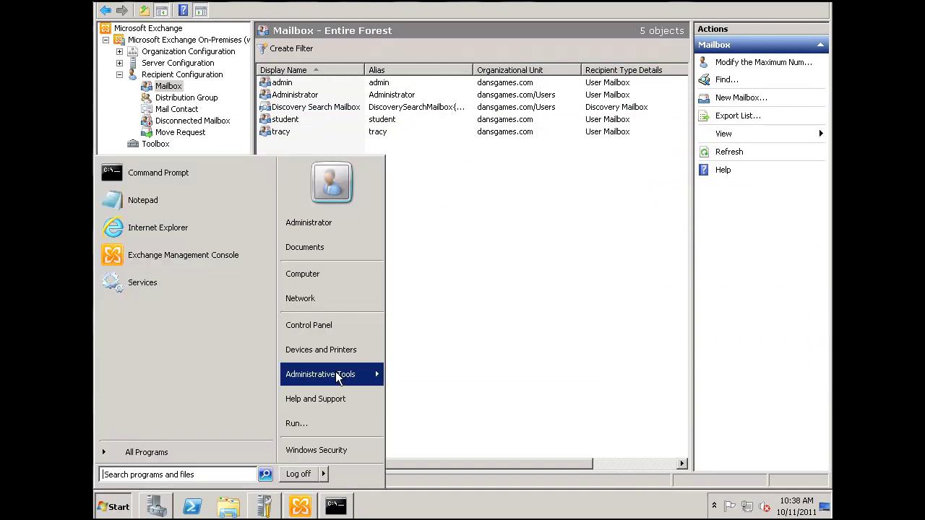
mouse_move(337, 379)
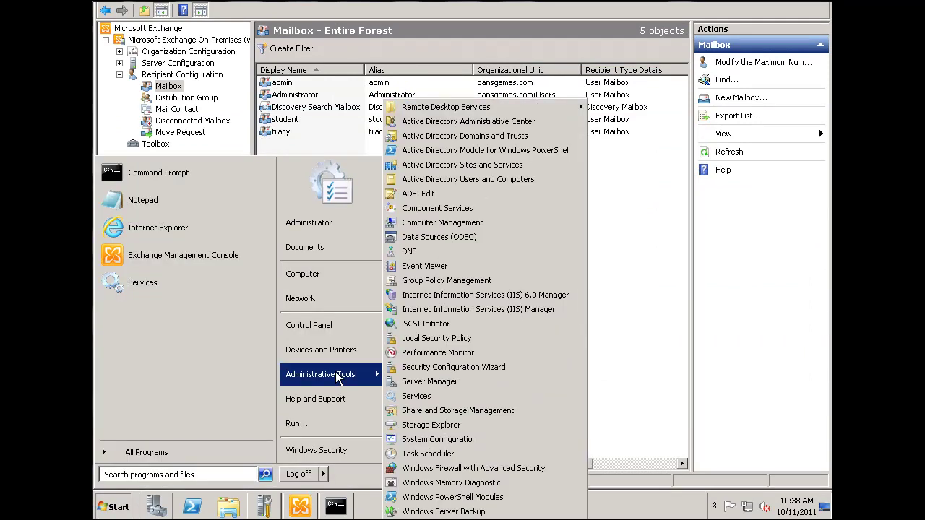
click(453, 474)
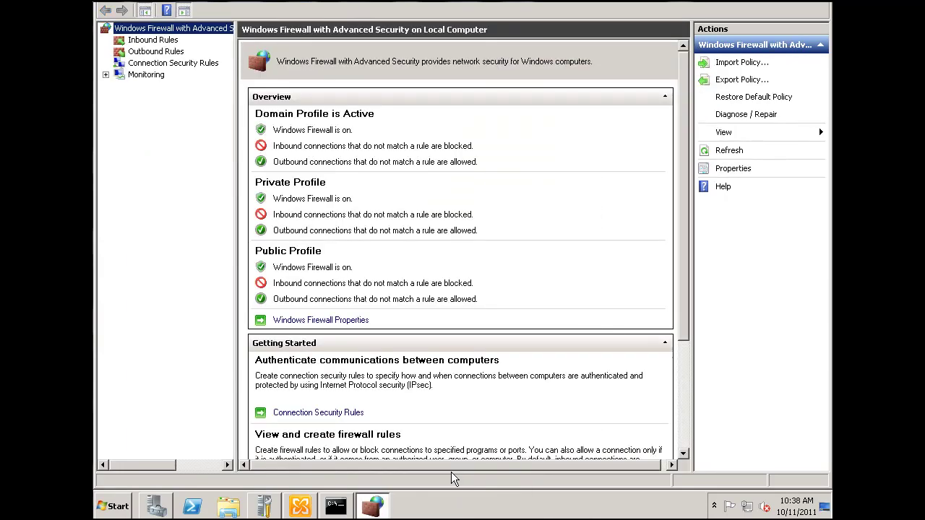
click(161, 42)
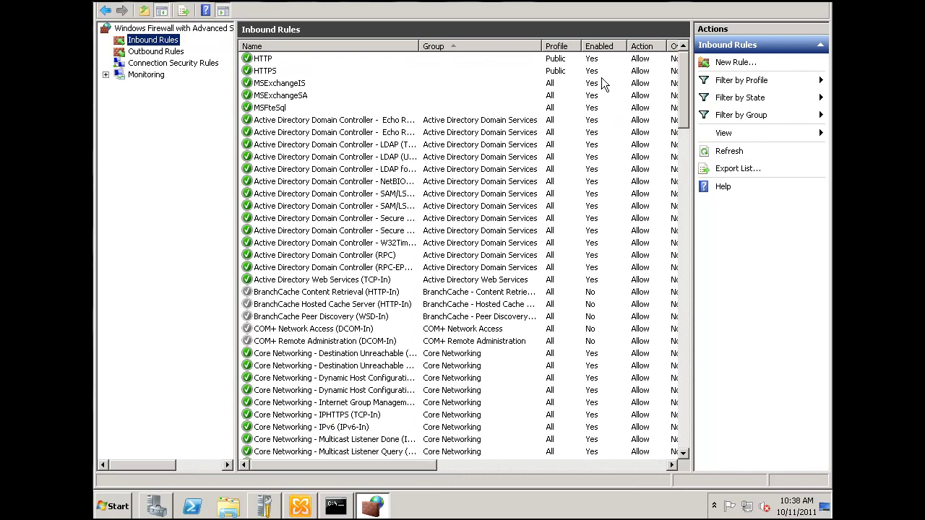
- Examine the MSExchangeIS and MSExchangeSA inbound rules, and return to the Exchange Management Console
click(281, 83)
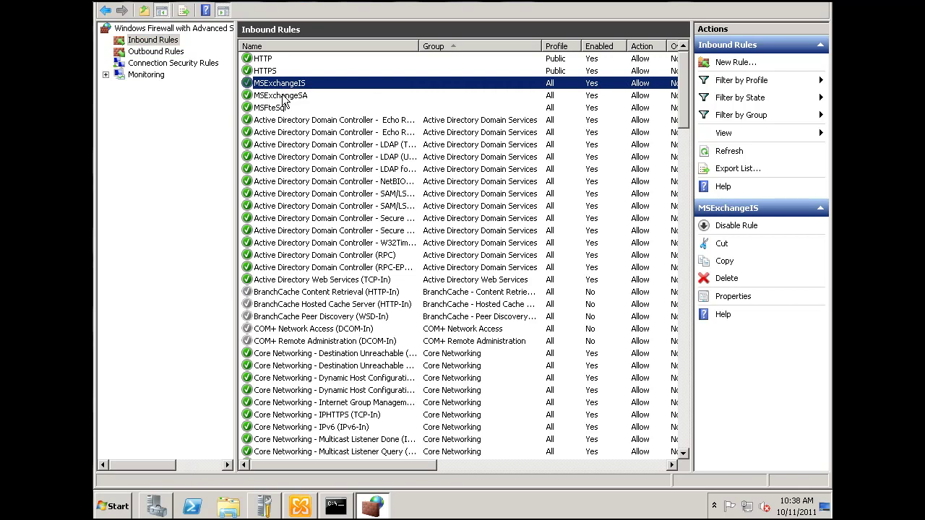
click(284, 97)
click(282, 86)
click(282, 93)
click(282, 88)
click(282, 99)
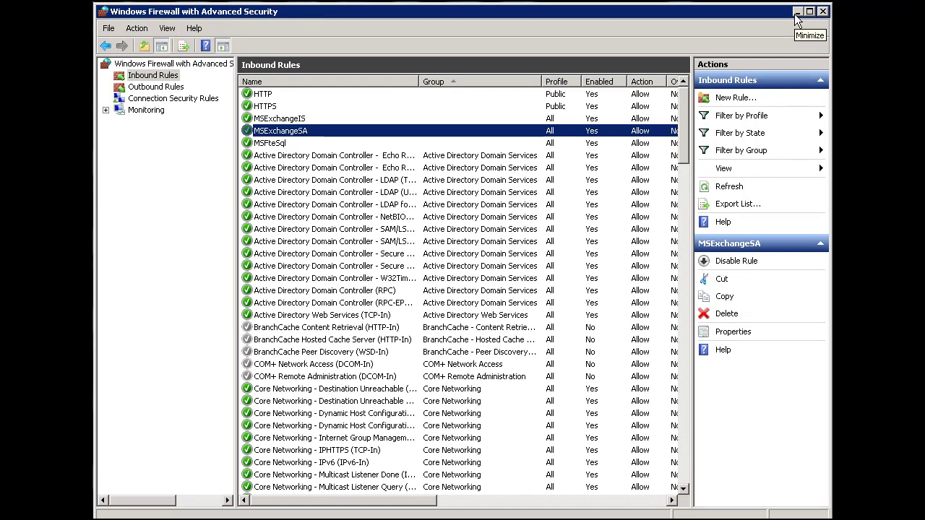
click(796, 13)
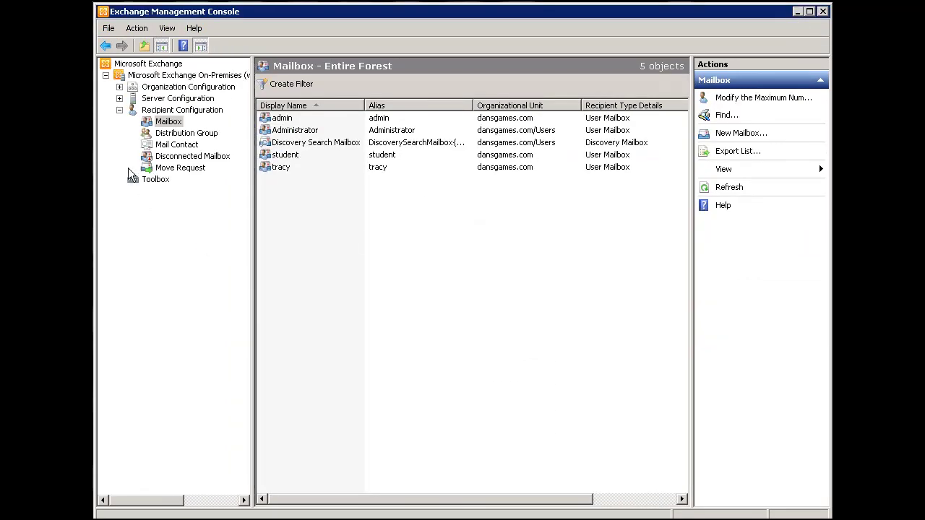
- Show the POP3 and IMAP4 protocols for Client Access under Server Configuration and select POP3
click(120, 99)
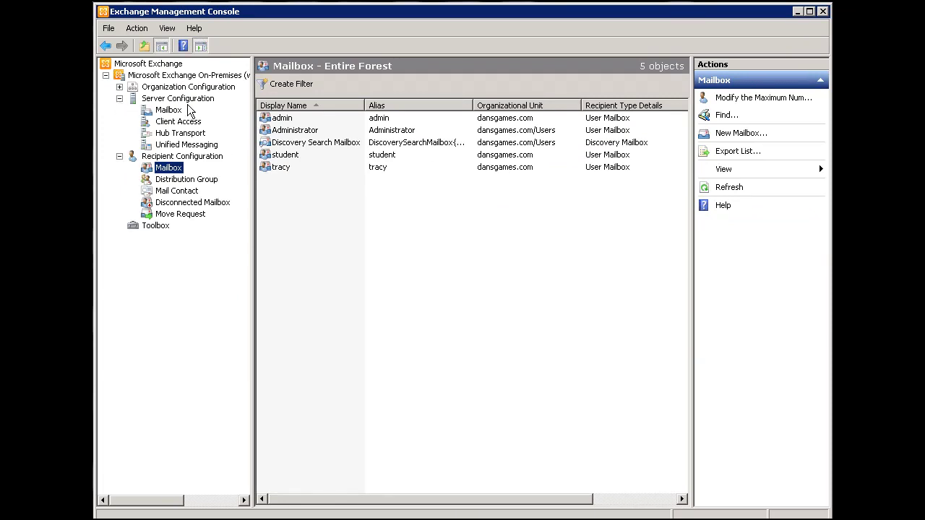
click(176, 122)
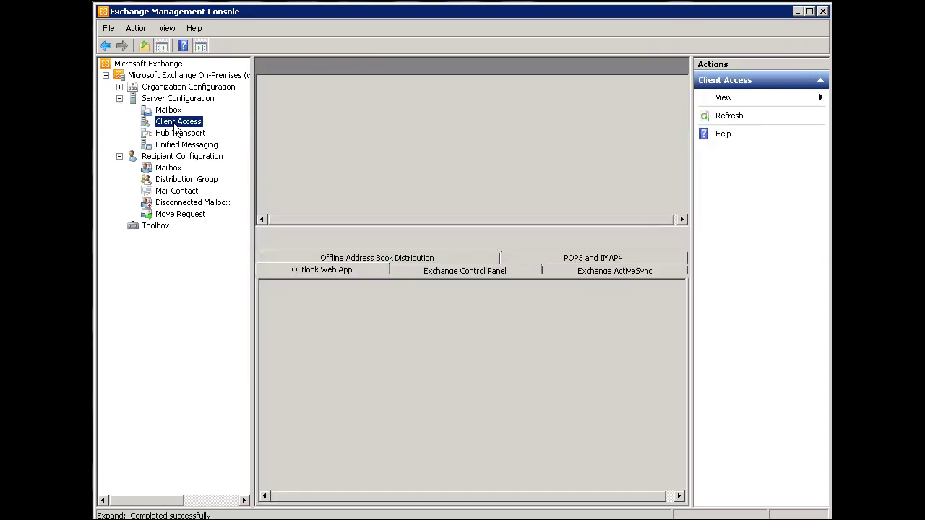
click(607, 260)
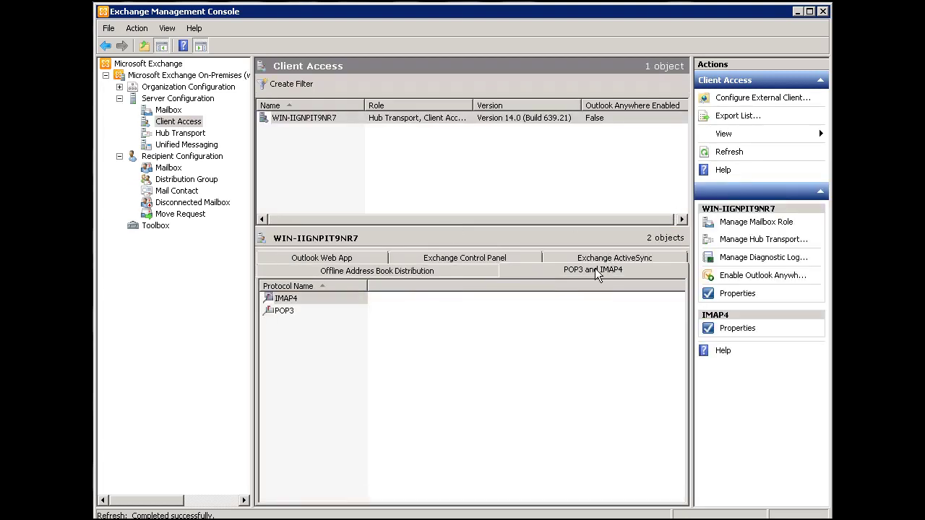
click(283, 312)
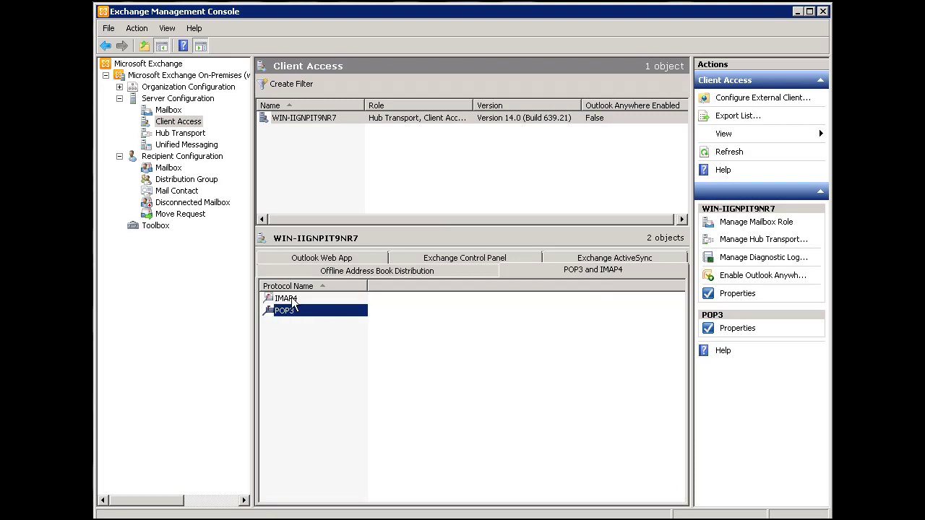
- Check the IMAP4 and POP3 protocol entries and open the Windows Services console
click(293, 299)
click(293, 312)
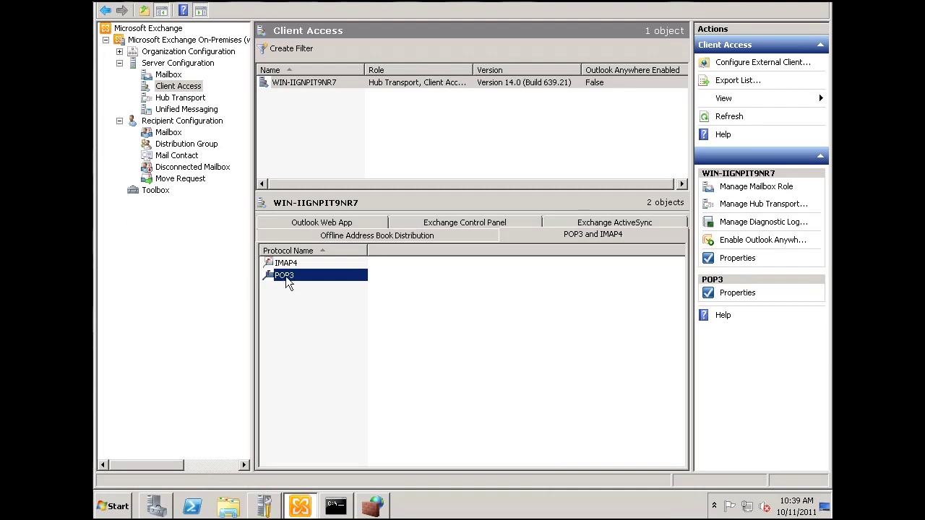
click(121, 508)
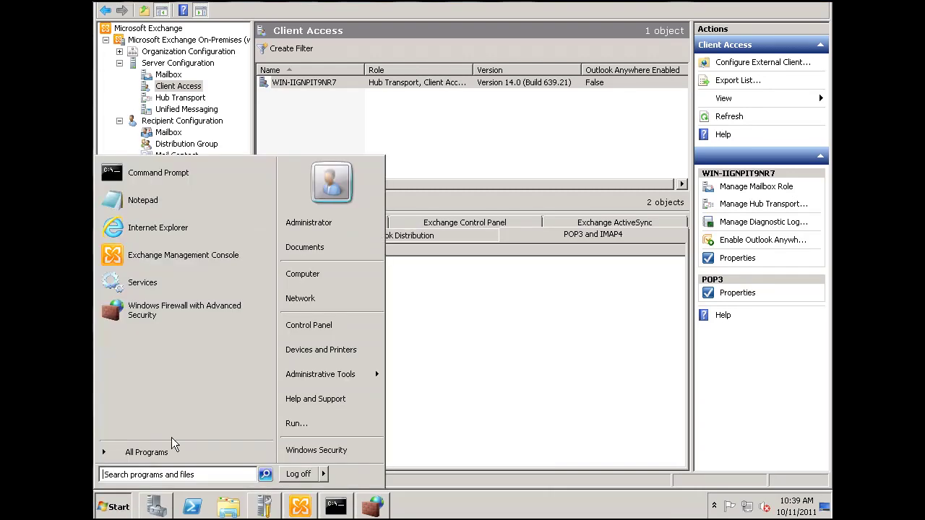
click(150, 476)
text(services)
key(Return)
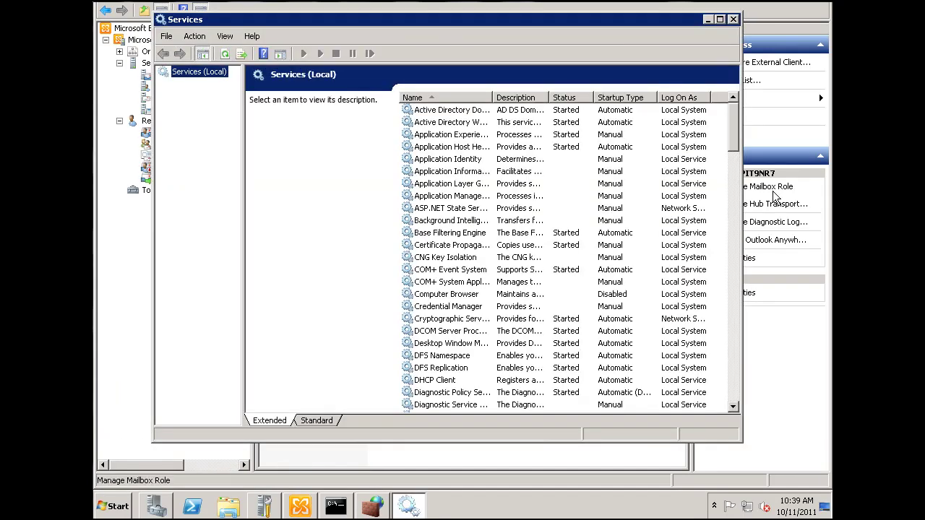
- Set the Microsoft Exchange IMAP4 service's startup type to Automatic and start the service
drag(734, 126, 734, 228)
drag(493, 98, 567, 97)
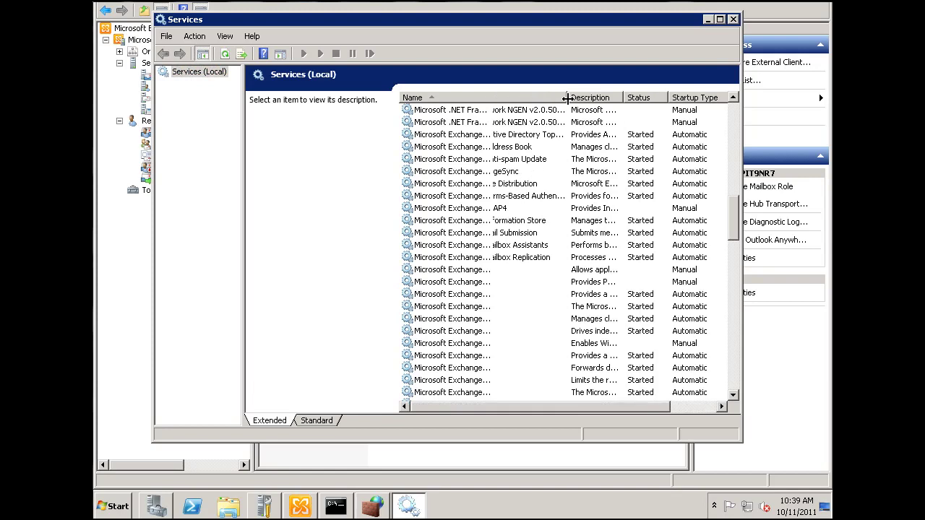
click(494, 211)
double_click(410, 209)
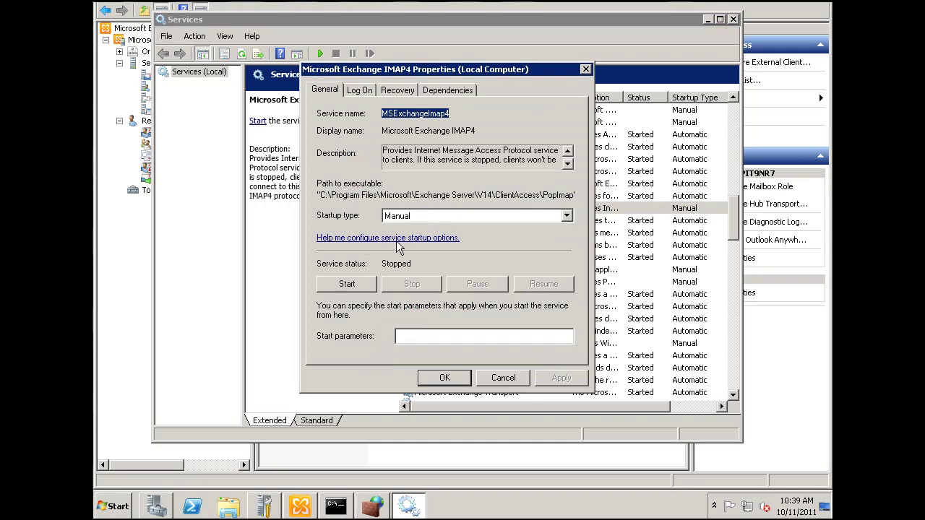
click(442, 217)
click(436, 239)
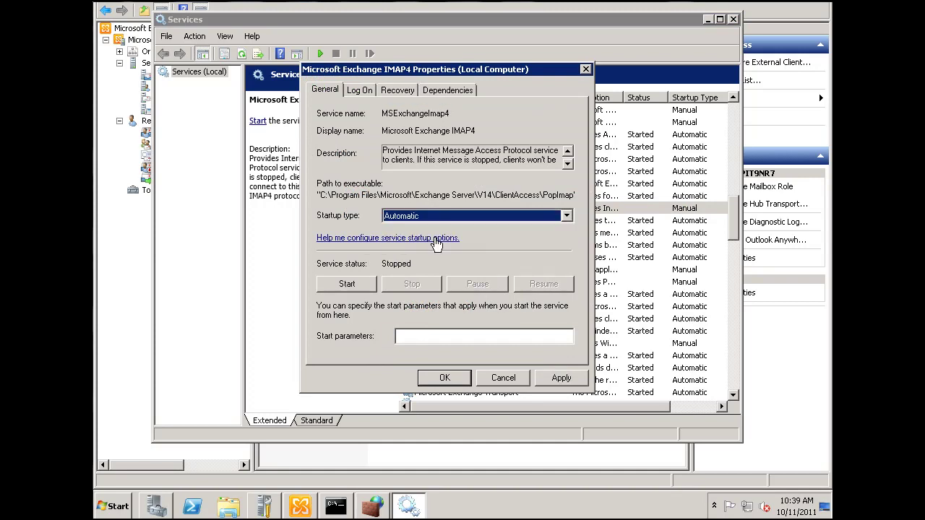
click(357, 289)
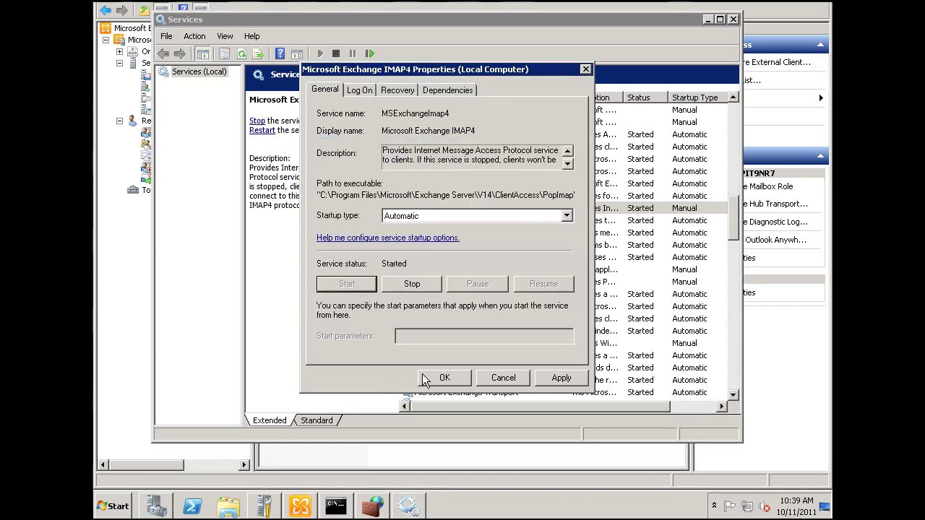
click(437, 381)
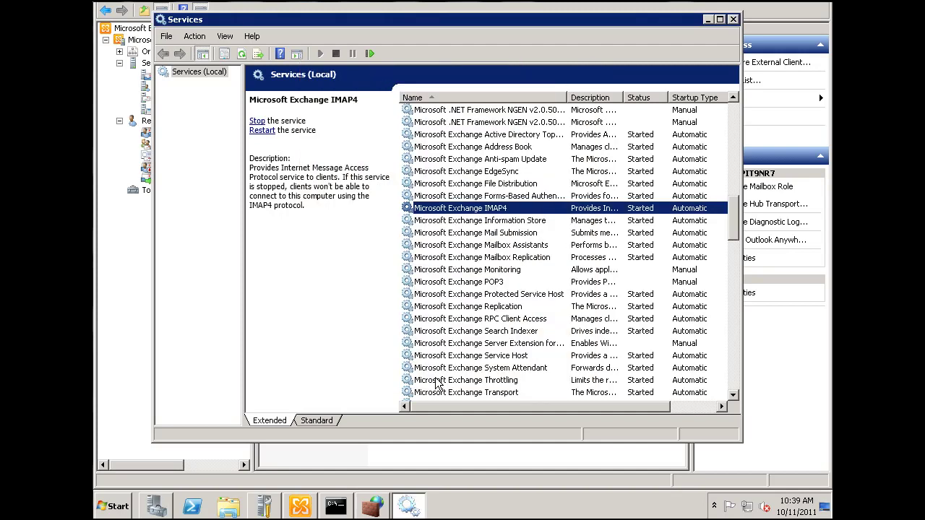
- Set the Microsoft Exchange POP3 service's startup type to Automatic and start the service
double_click(463, 282)
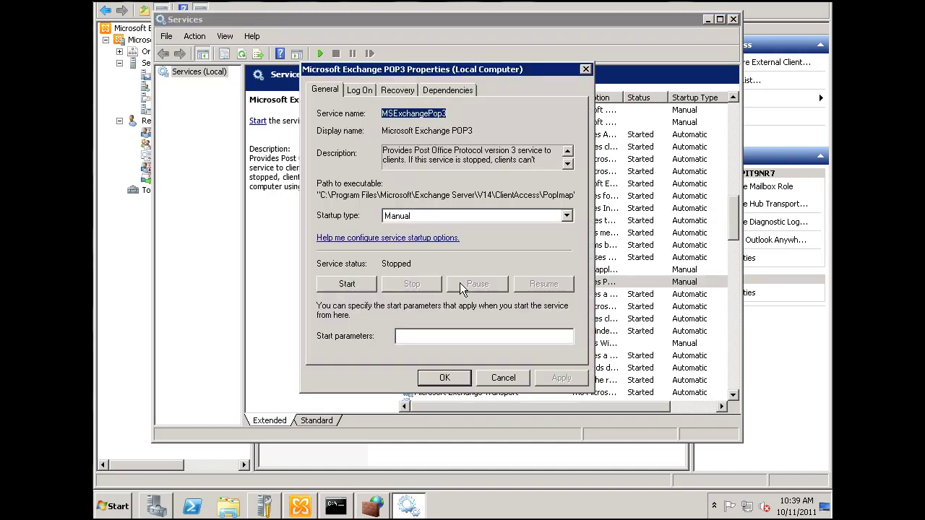
click(426, 216)
click(412, 243)
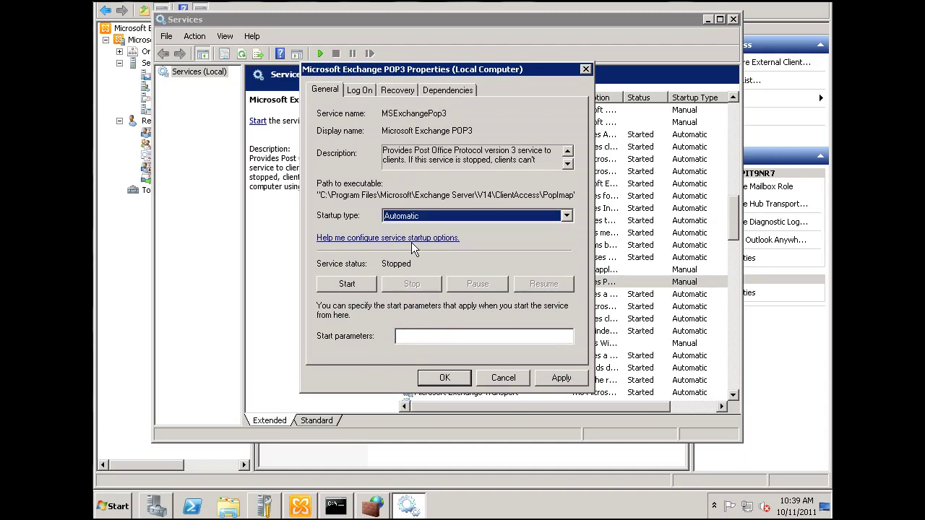
click(359, 286)
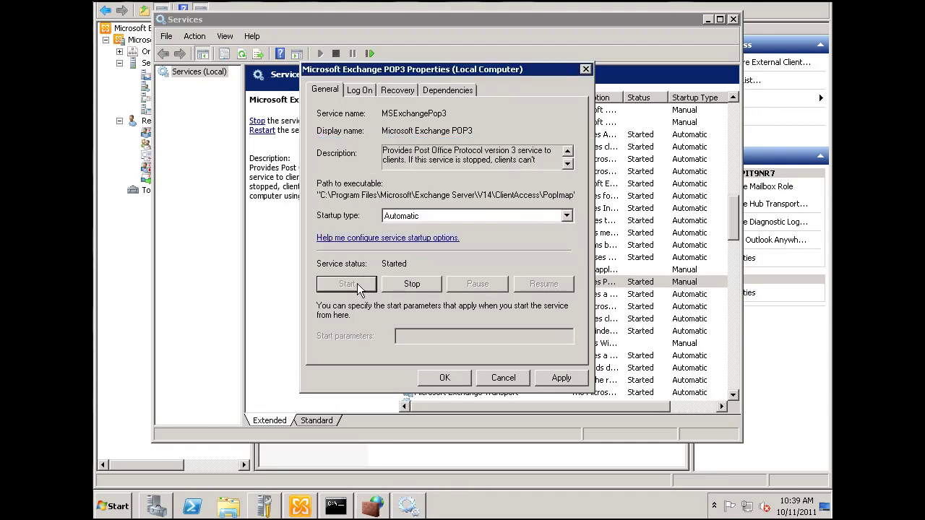
click(442, 378)
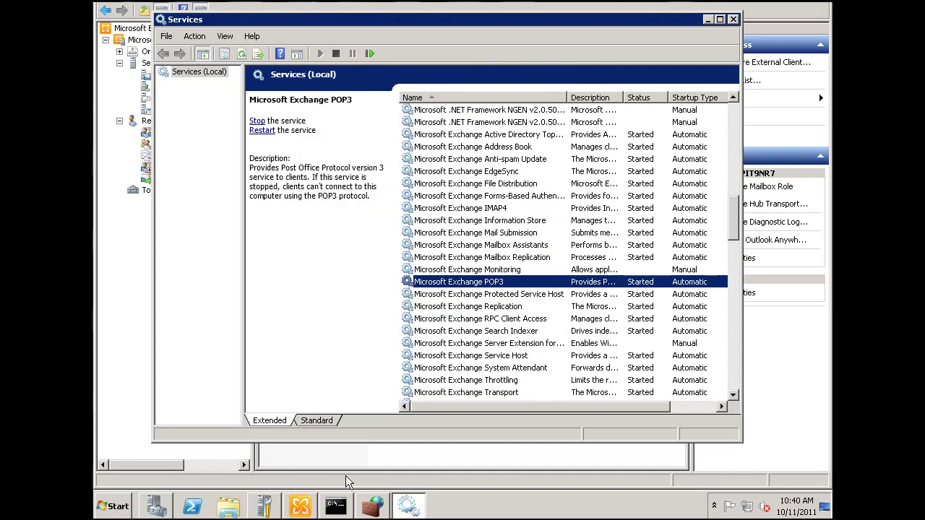
- Switch to the Command Prompt and page through the open netstat listing to its end
click(335, 507)
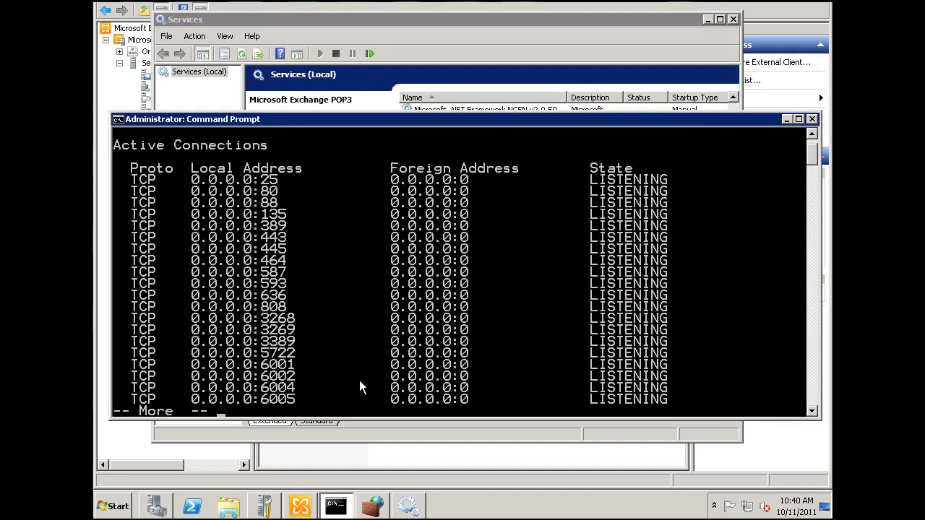
key(space)
key(space)
key(space)
key(space)
key(space)
key(space)
key(space)
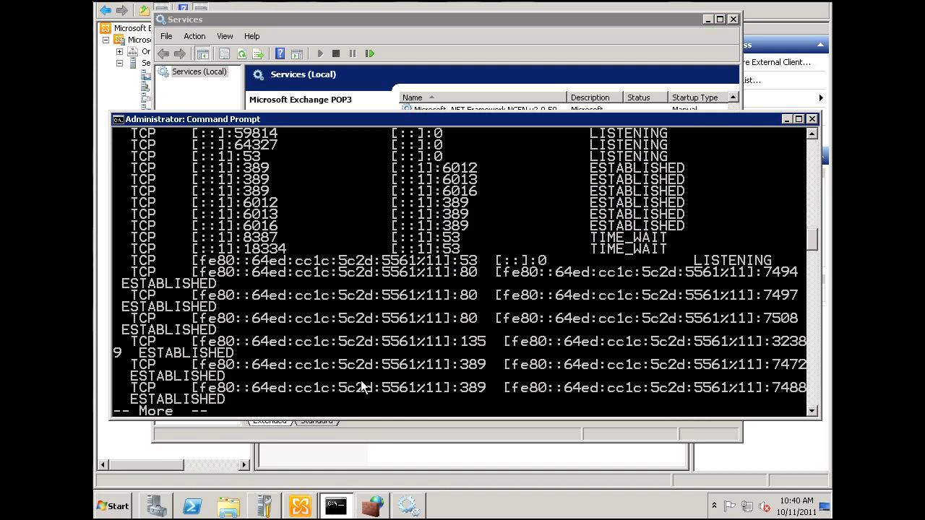
- Check whether the POP3 port is listening by running netstat -an |find "110"
key(Up)
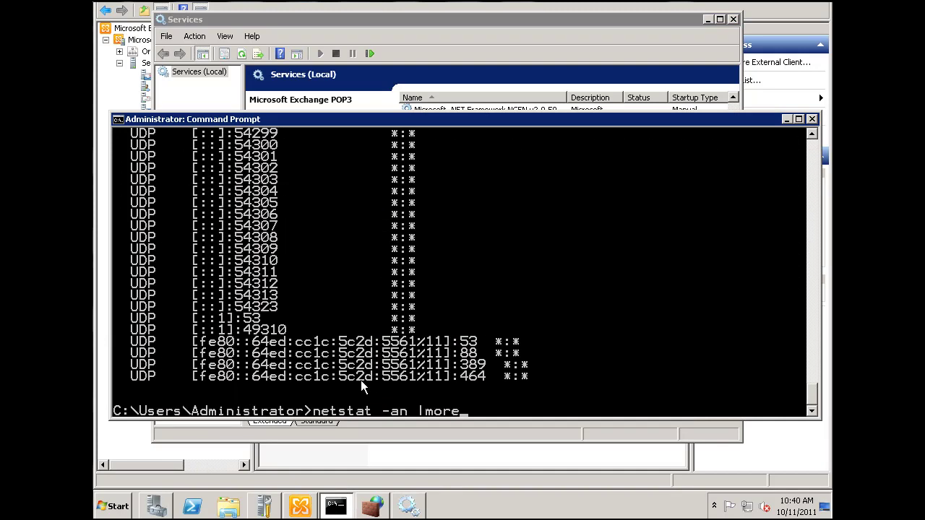
key(BackSpace)
key(BackSpace)
key(BackSpace)
key(BackSpace)
text(find "110)
key(Return)
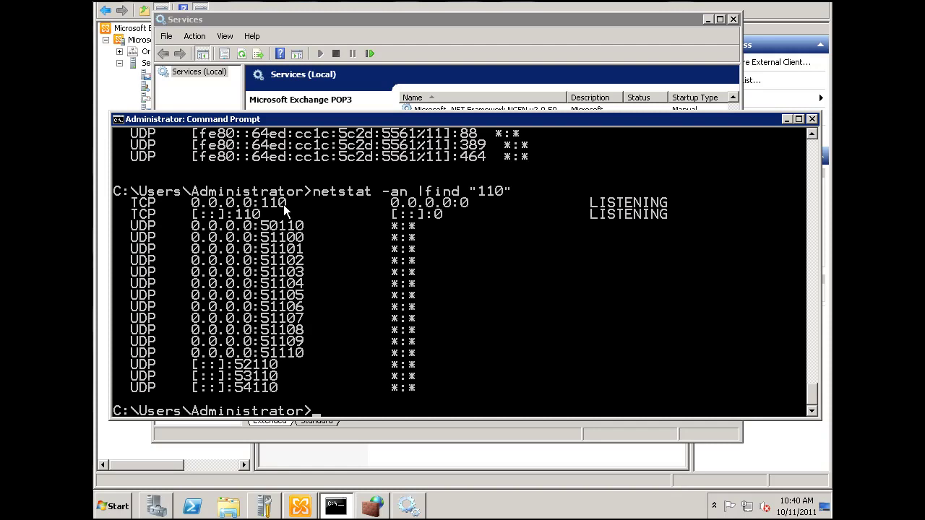
- Check whether the IMAP4 port is listening by running netstat -an |find "143"
key(Up)
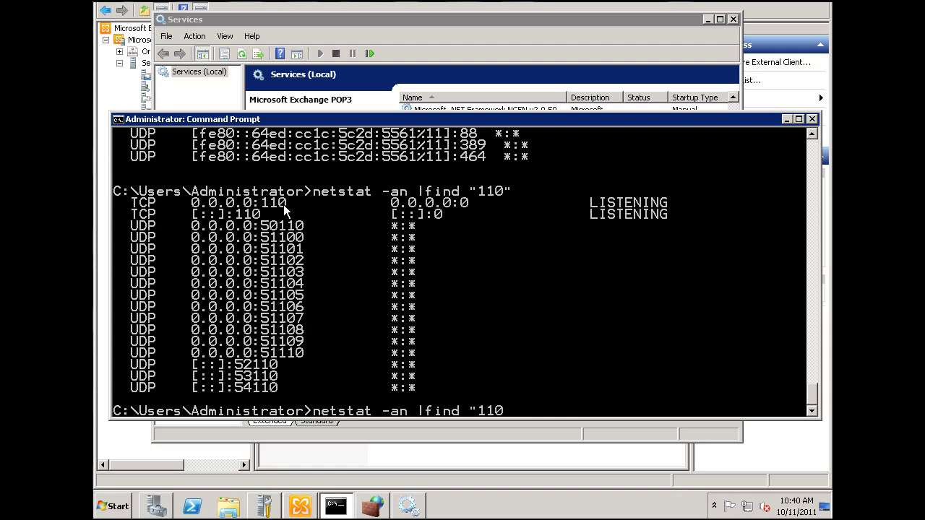
key(BackSpace)
key(BackSpace)
text(43")
key(Return)
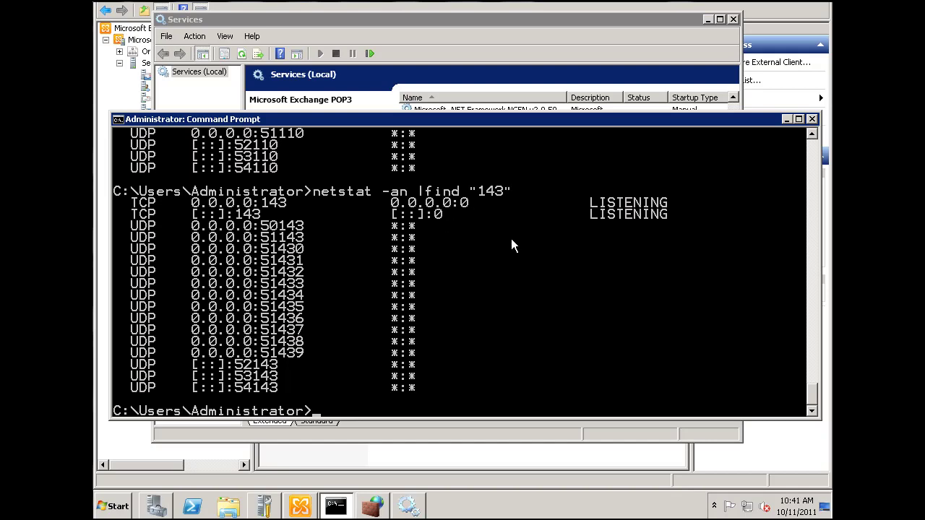
- Glance at the firewall's inbound rules, and minimize the firewall and Command Prompt windows to return to Services
click(371, 507)
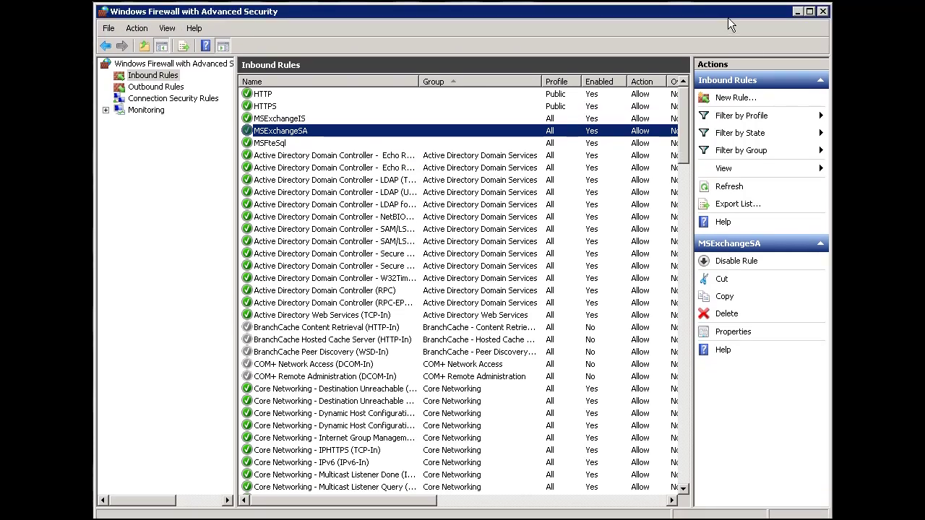
click(799, 13)
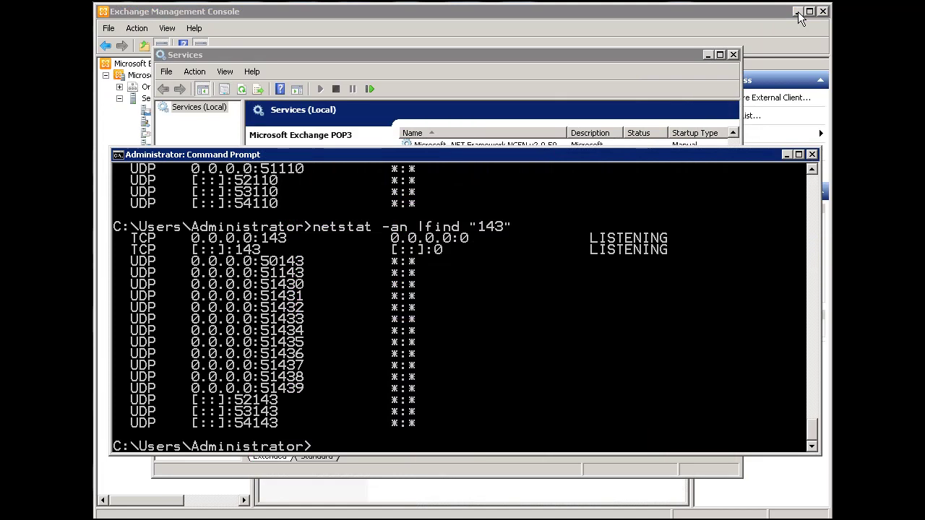
click(786, 154)
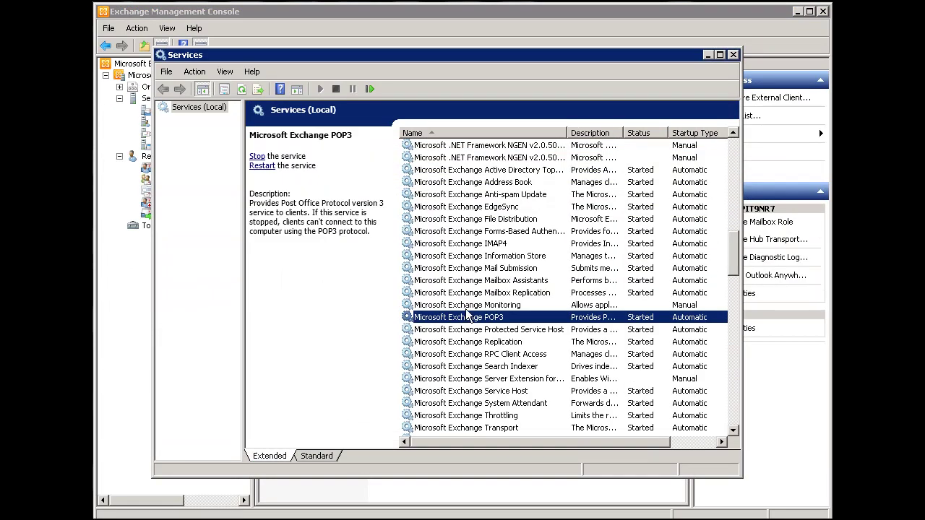